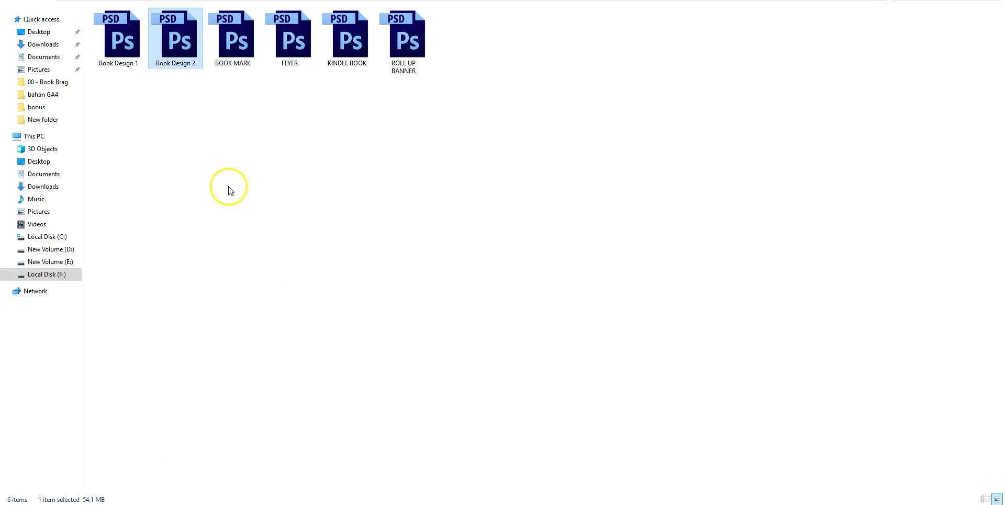
Step: Point out the Book Design 1 and Book Design 2 files, and highlight the Notepad lines introducing the overview and smart object features
click(126, 47)
click(173, 59)
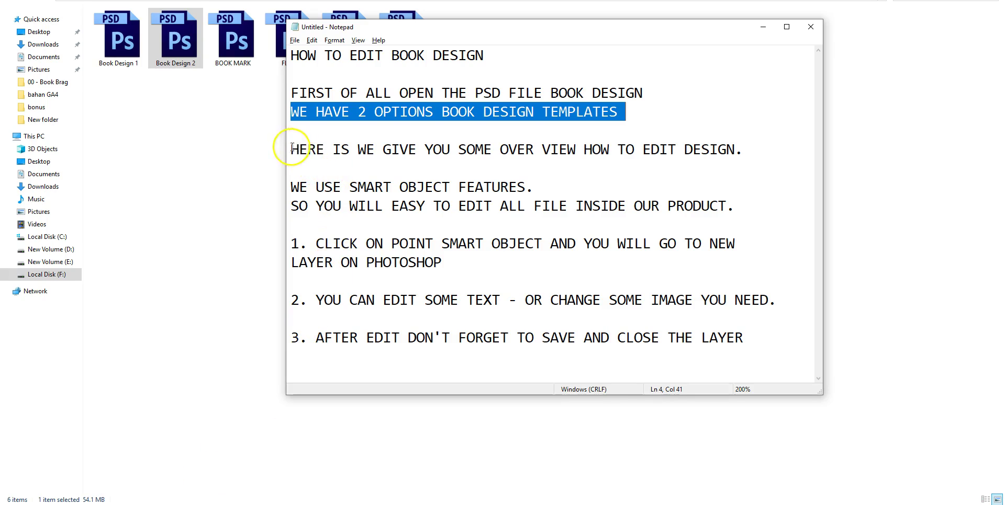
drag(292, 149, 739, 147)
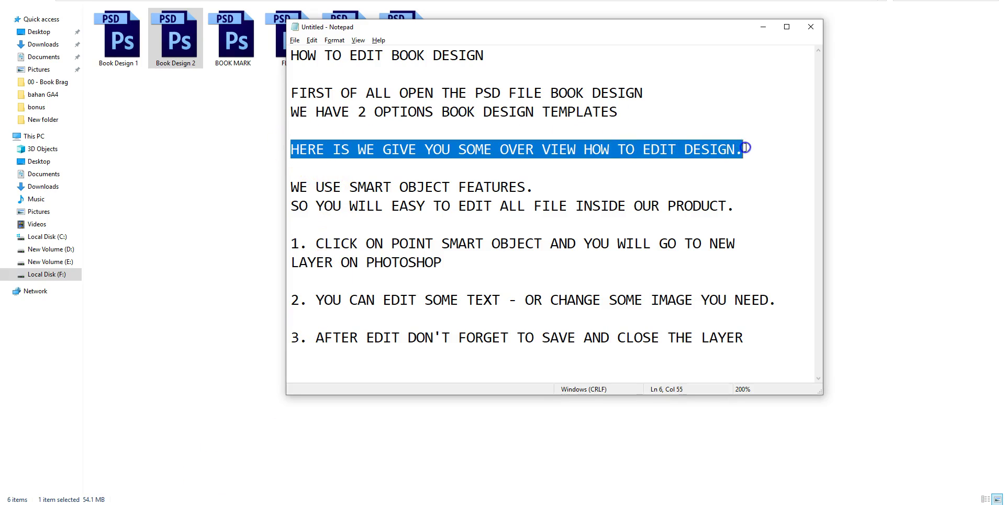
drag(287, 187, 538, 187)
drag(289, 206, 735, 206)
Step: Add the line "SEE THIS VIDEO" to the notes, above the first numbered instruction and separated by a blank line
click(747, 207)
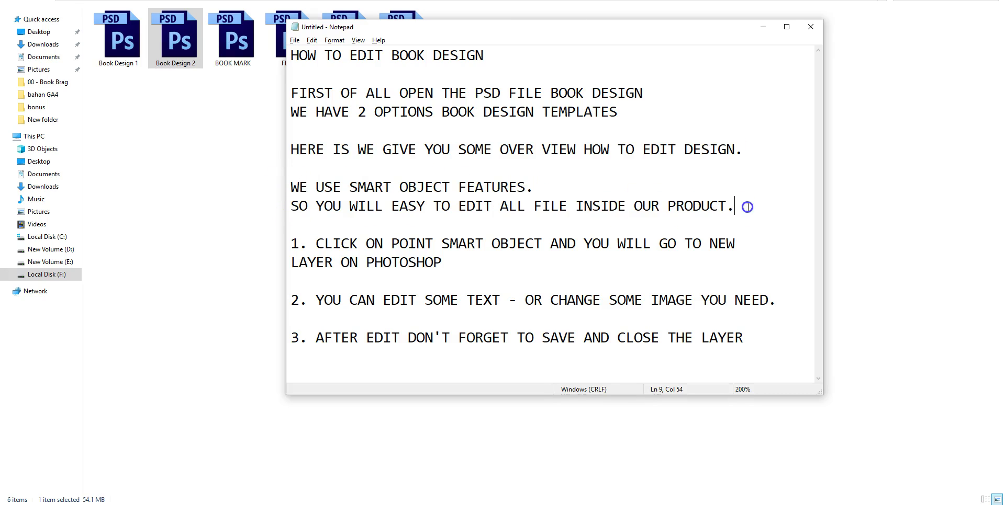
key(Return)
key(Return)
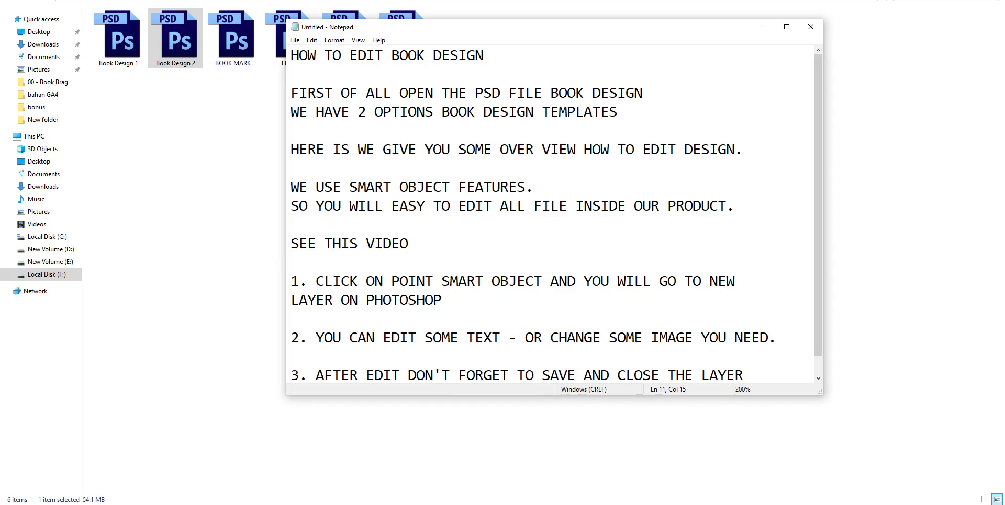
Step: Switch to Photoshop and open the back cover's "Your design here" smart object for editing, keeping its layers
click(215, 503)
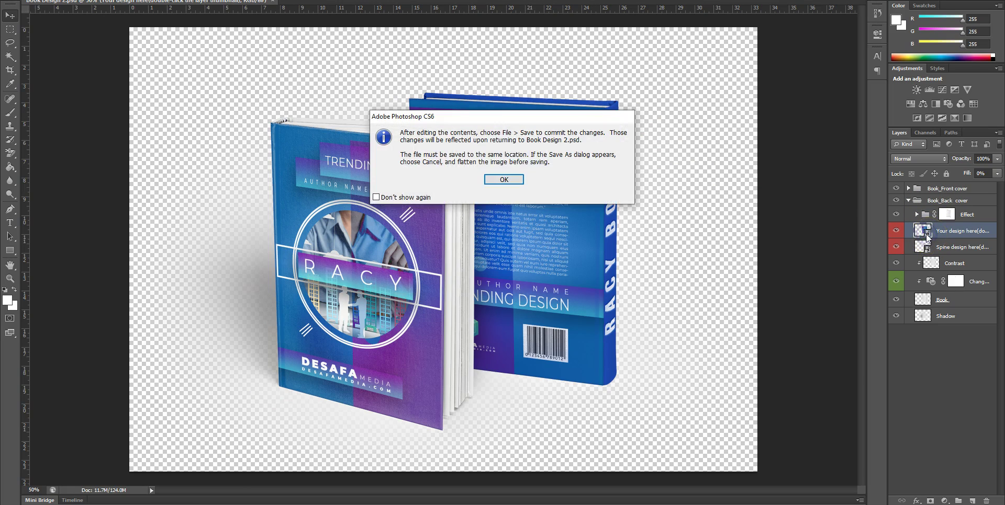
click(494, 180)
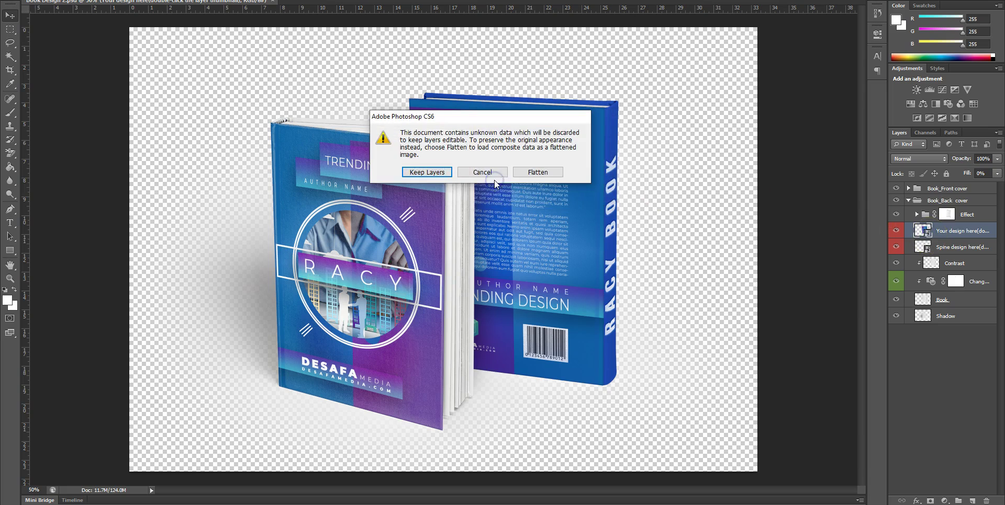
click(418, 170)
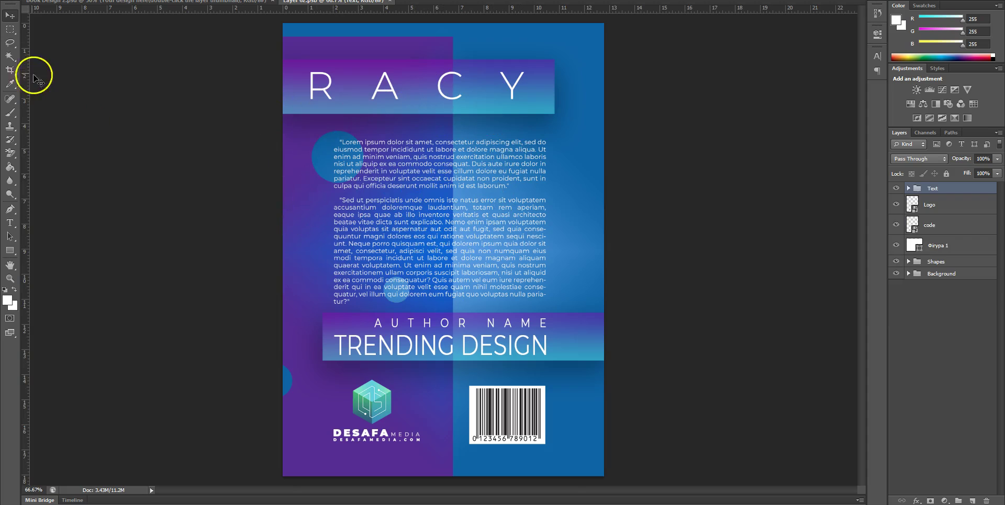
Step: Replace the RACY title on the back cover with "TEST" using the Type tool
click(10, 224)
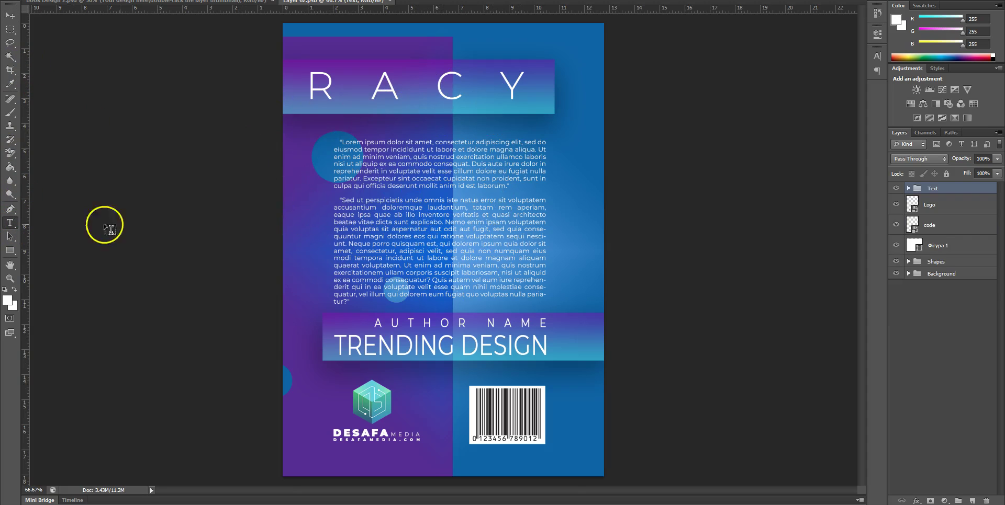
click(413, 88)
drag(311, 88, 539, 89)
text(TEST)
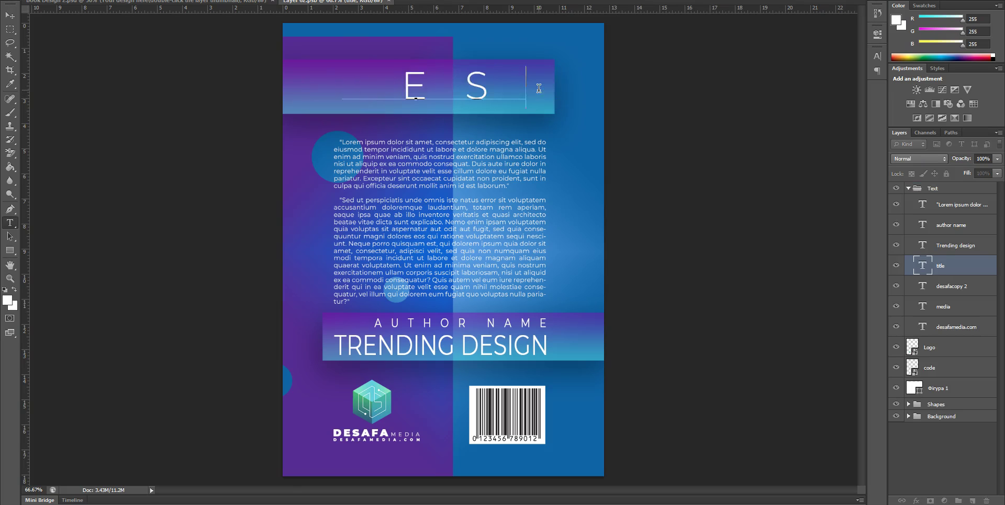
Step: Replace the entire placeholder paragraph text on the back cover with "YOUR OVER VIEW HERE"
click(382, 173)
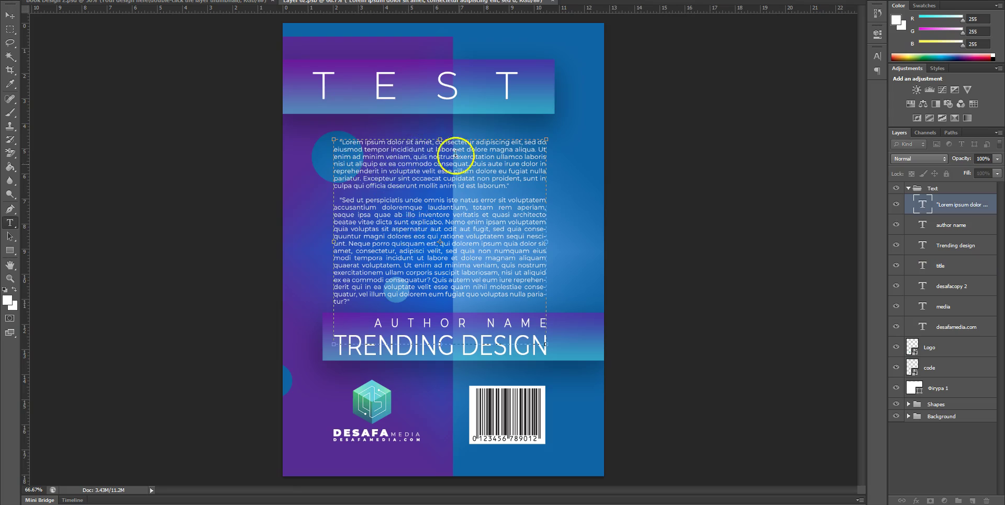
key(ctrl+a)
text(YOUR)
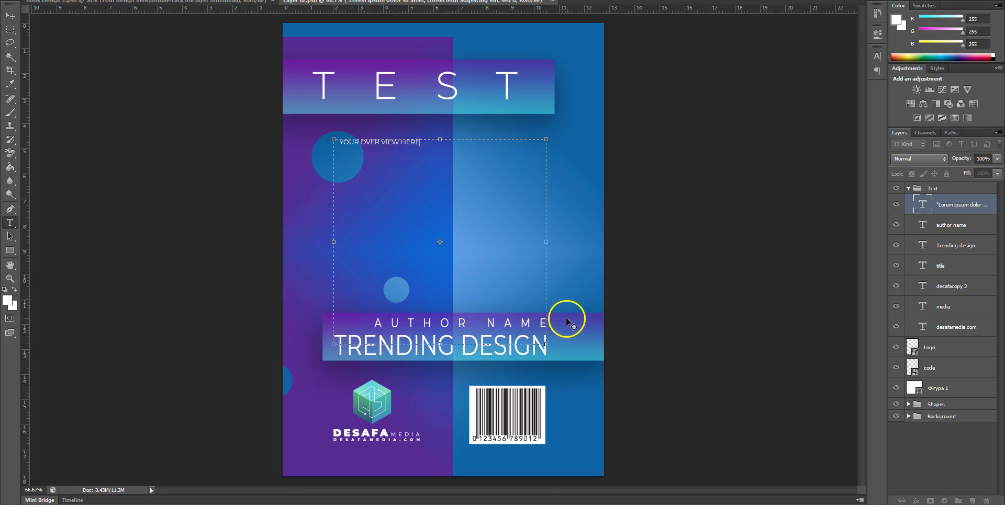
click(565, 332)
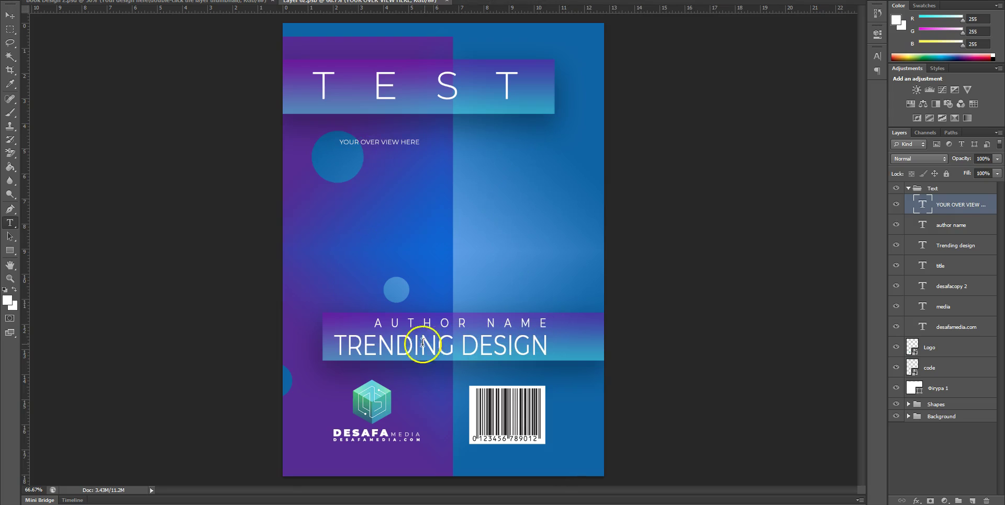
Step: Change the word "TRENDING" to "TEST" in the TRENDING DESIGN heading and commit the text
click(386, 347)
triple_click(397, 344)
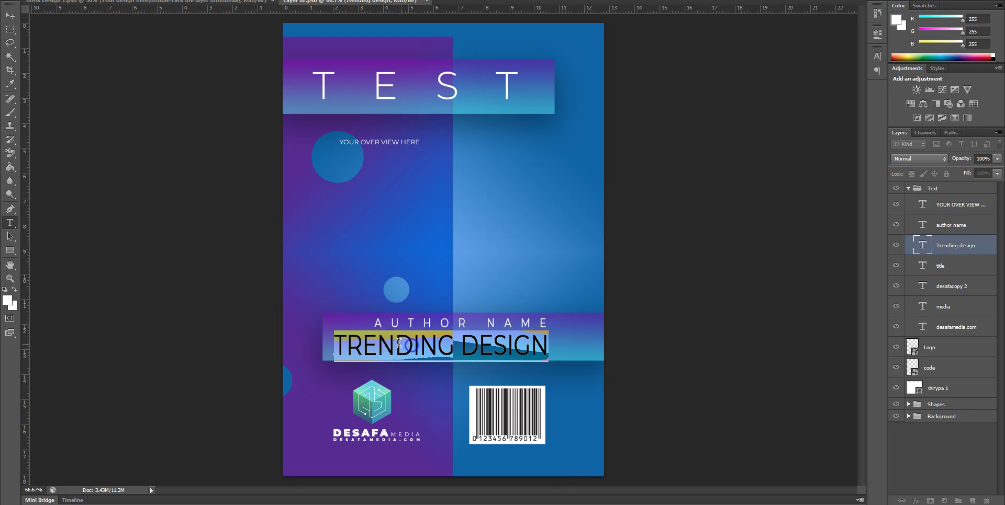
double_click(371, 347)
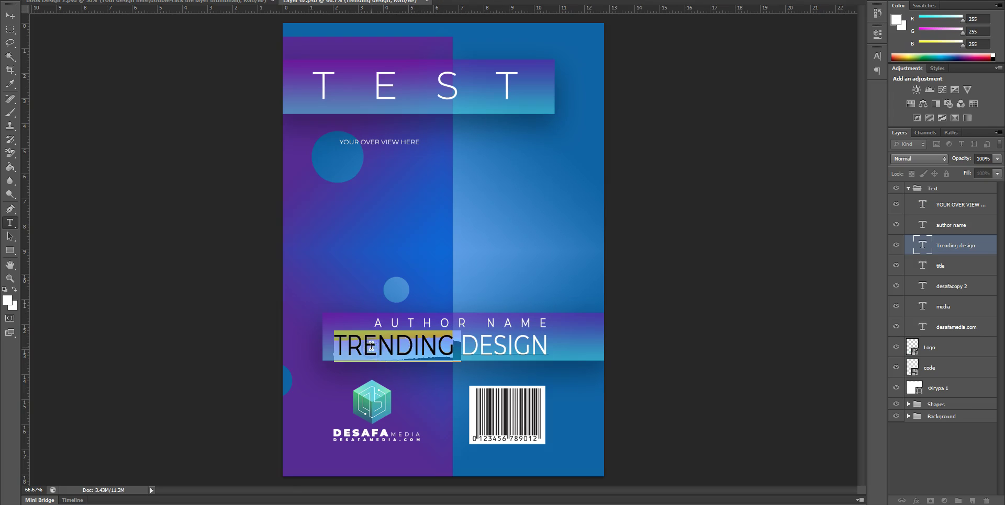
text(TEST)
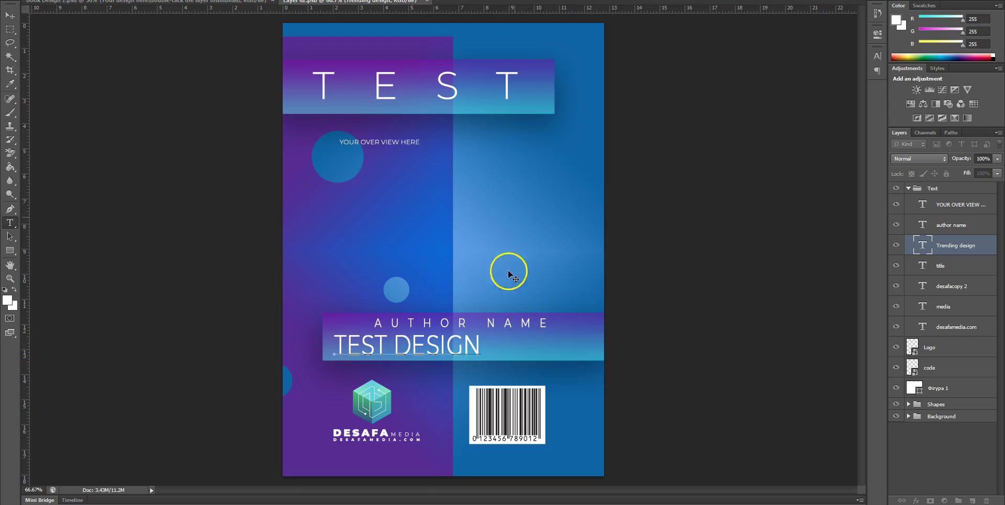
click(462, 4)
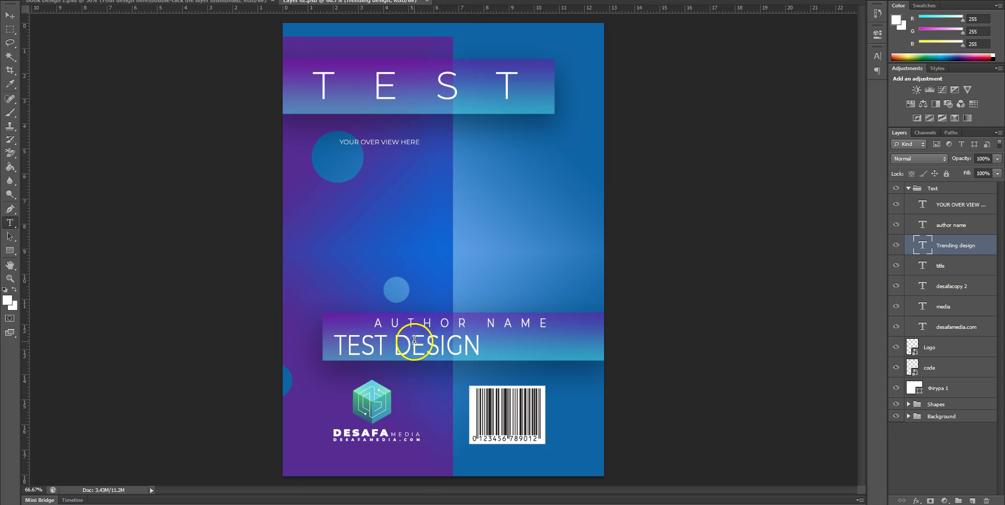
Step: Replace the AUTHOR NAME placeholder above the TEST DESIGN heading with the author's actual name
click(458, 323)
double_click(513, 321)
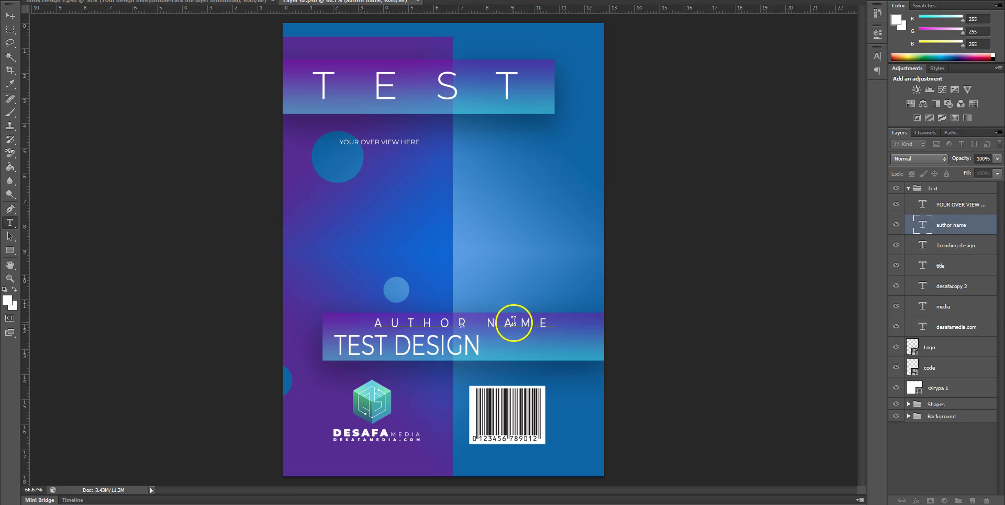
triple_click(457, 321)
text(ANUGERAH)
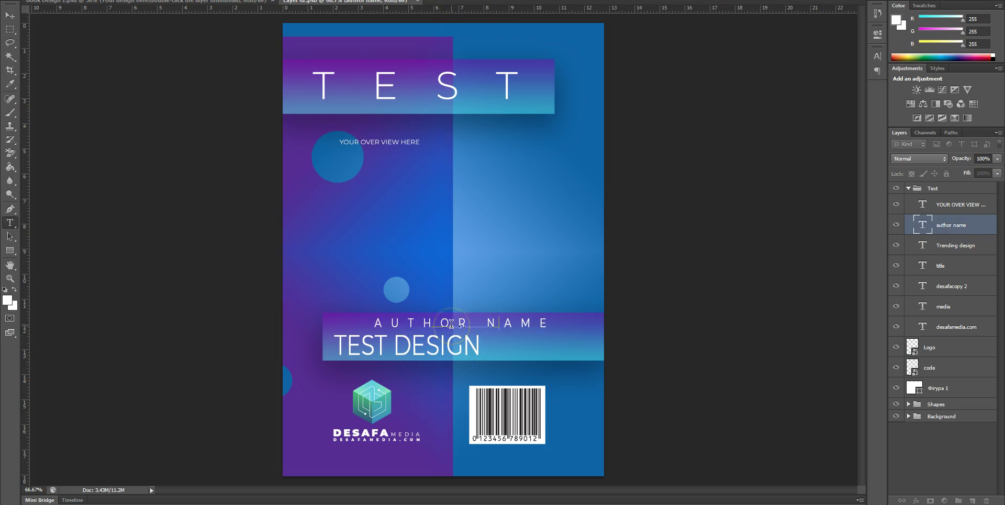
text( S.P)
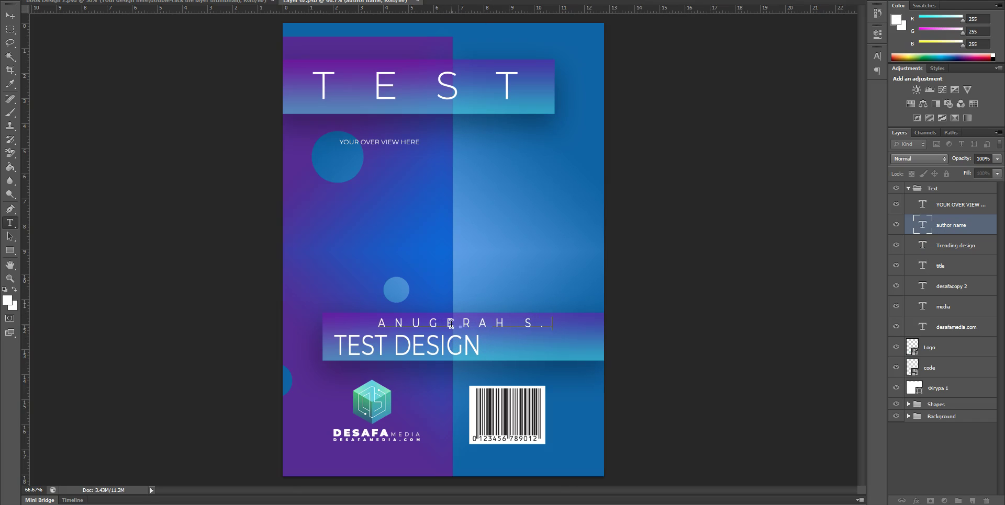
click(517, 197)
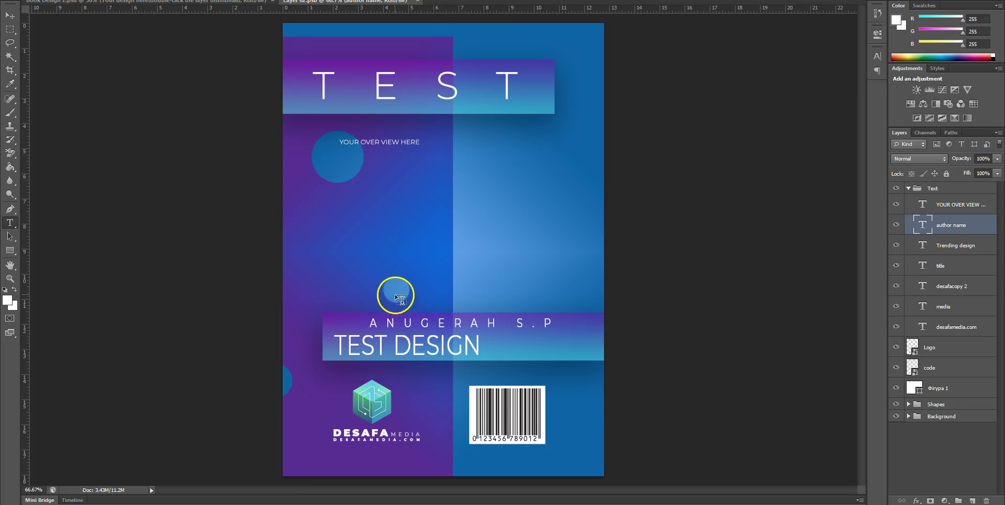
Step: Switch to Notepad to highlight instruction 2 about editing text or changing images, and return to Photoshop
key(alt+Tab)
scroll(426, 260, down, 1)
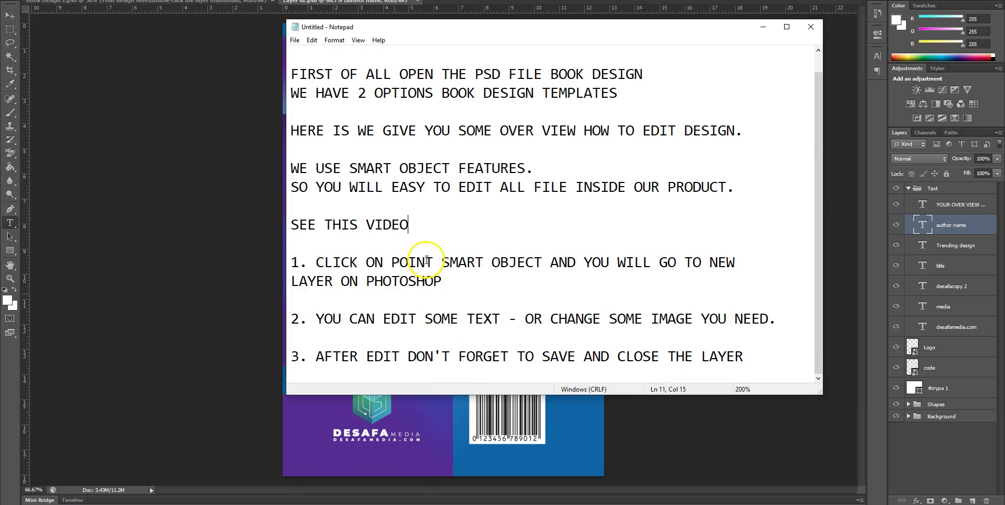
drag(315, 318, 764, 316)
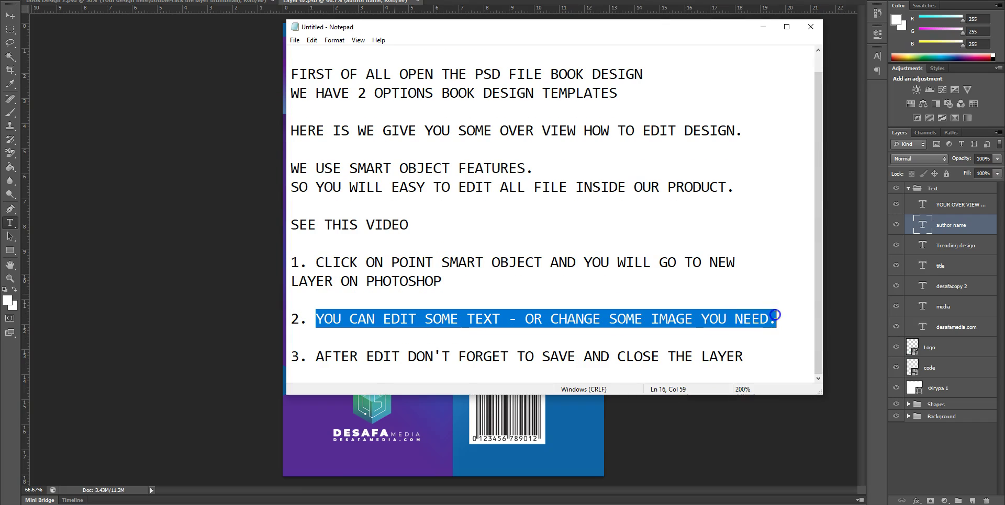
click(233, 281)
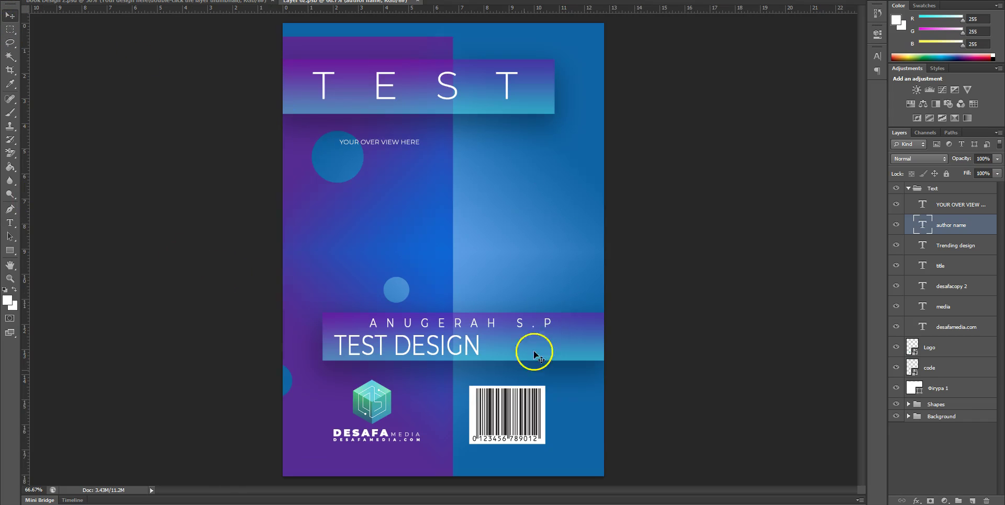
Step: Open the contents of the back cover's Logo smart object for editing
click(379, 403)
double_click(915, 352)
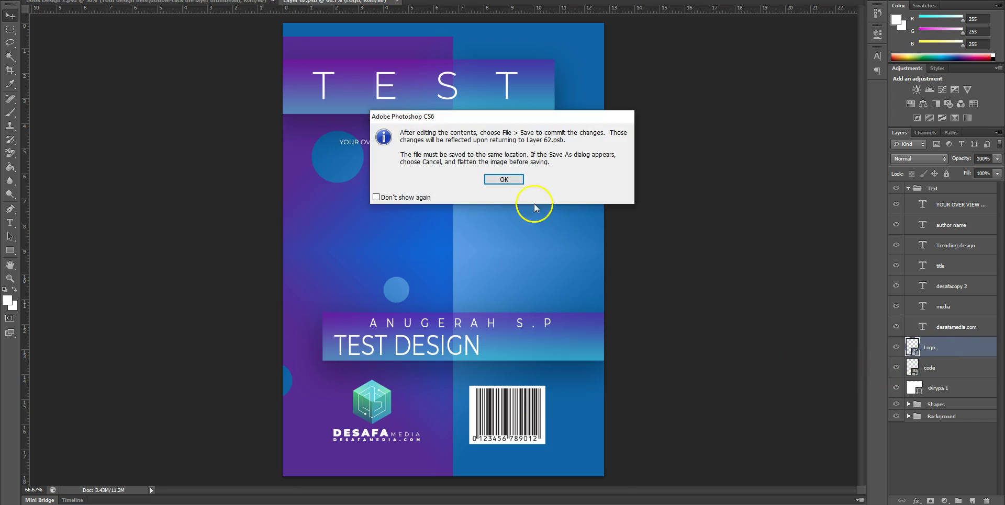
click(504, 179)
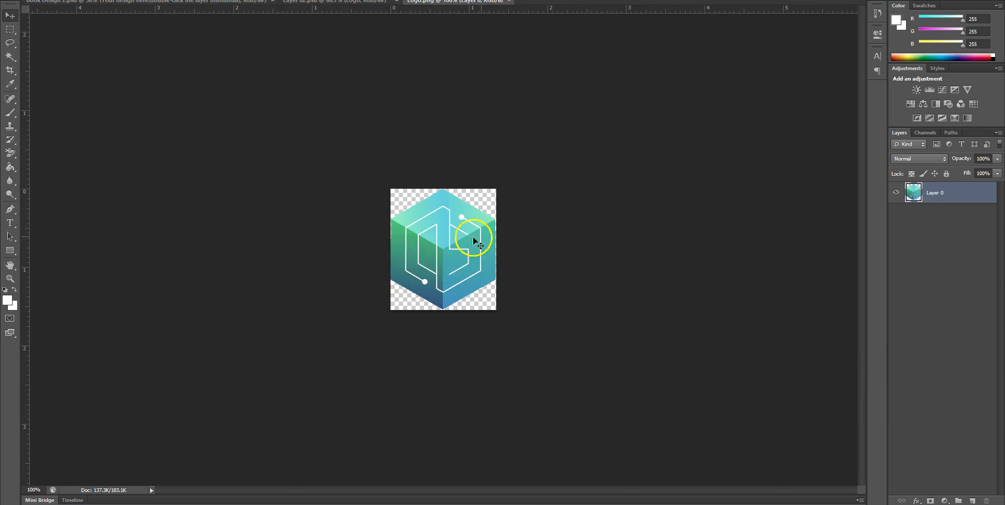
Step: Place the ava1 image from the Pictures folder into the logo document, over the existing logo
click(149, 503)
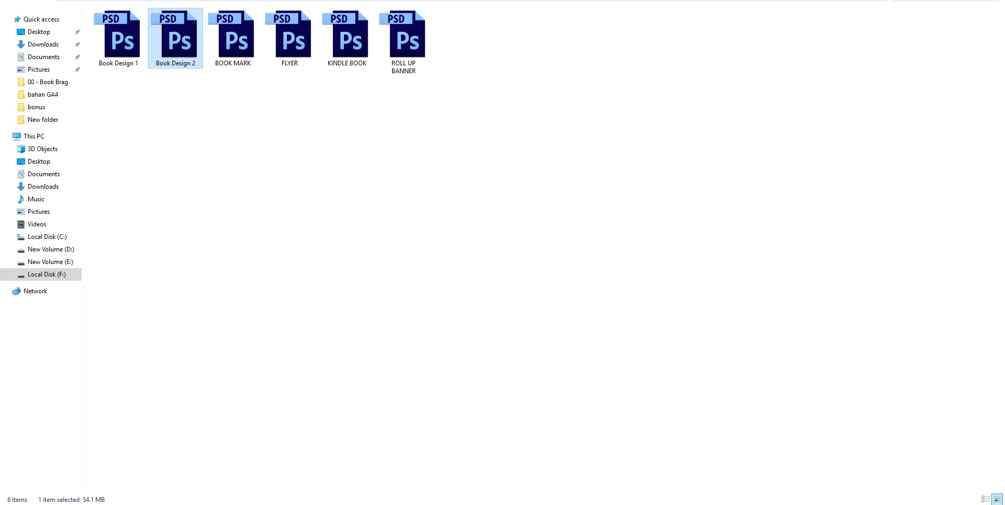
click(48, 69)
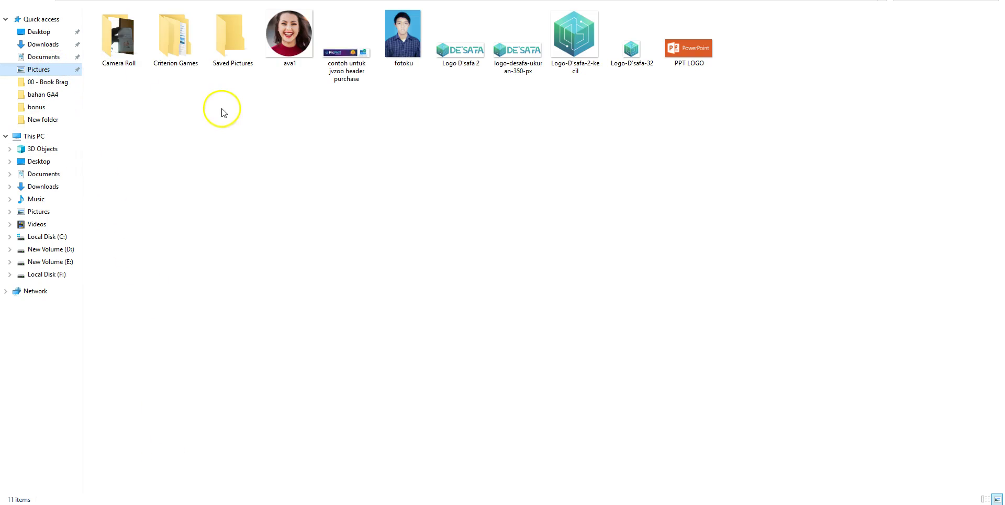
drag(291, 32, 466, 226)
key(alt+Tab)
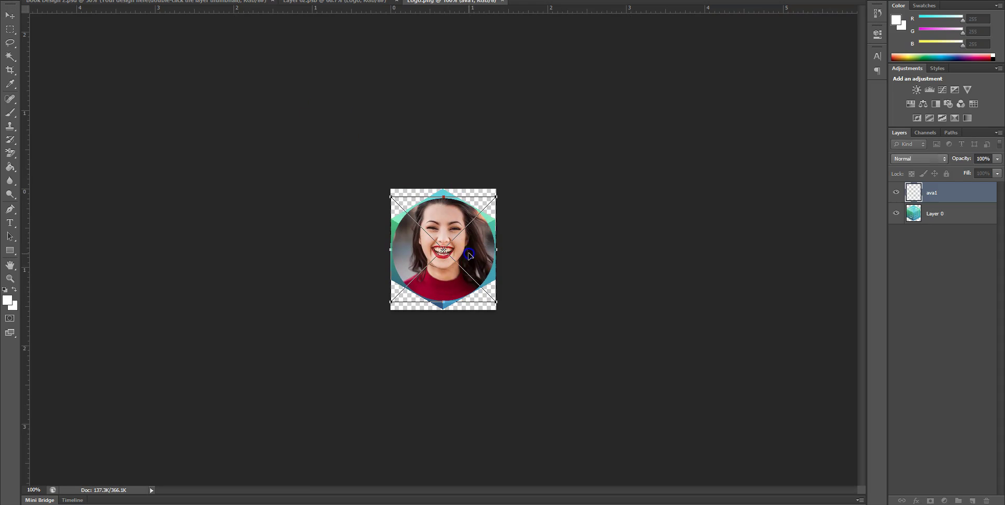
key(Return)
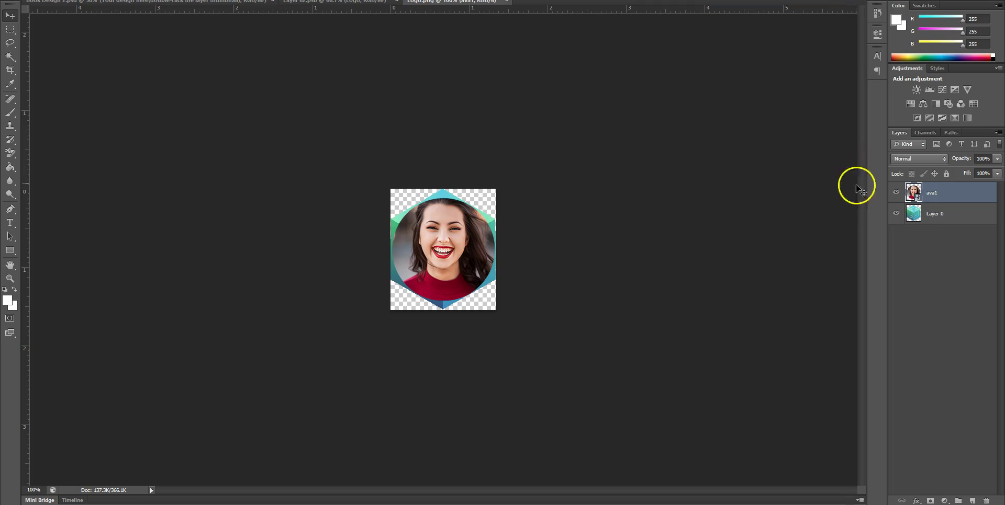
Step: Hide Layer 0 beneath the placed portrait and try to close Logo.png with its changes saved
click(895, 214)
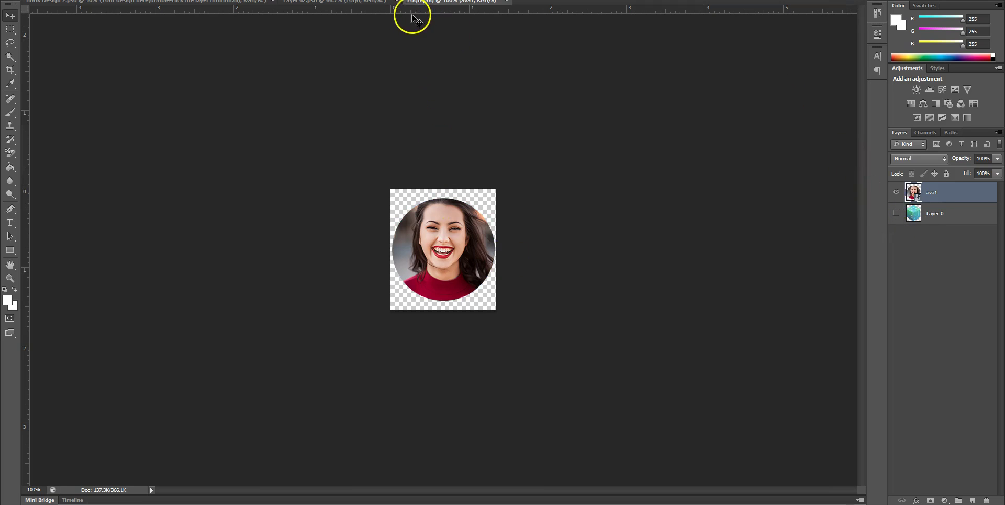
click(506, 2)
click(419, 162)
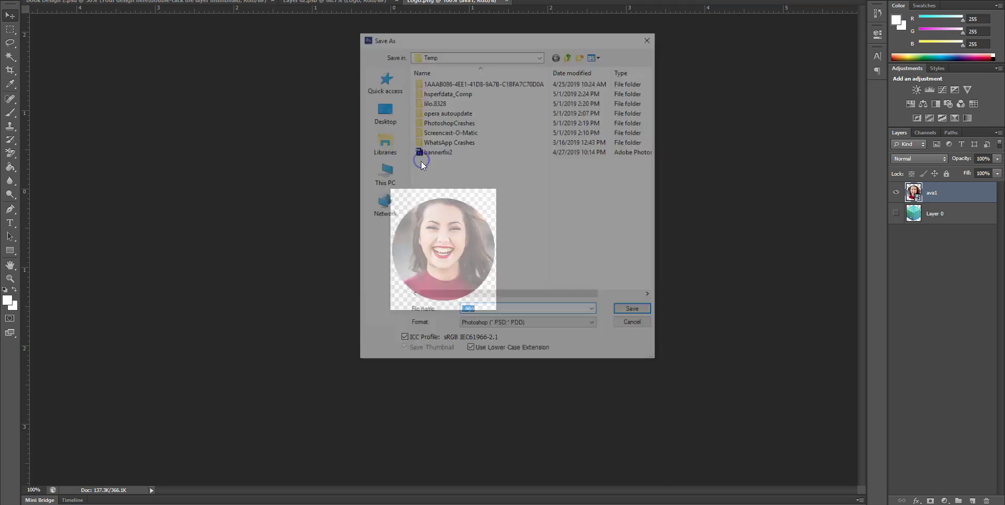
click(637, 321)
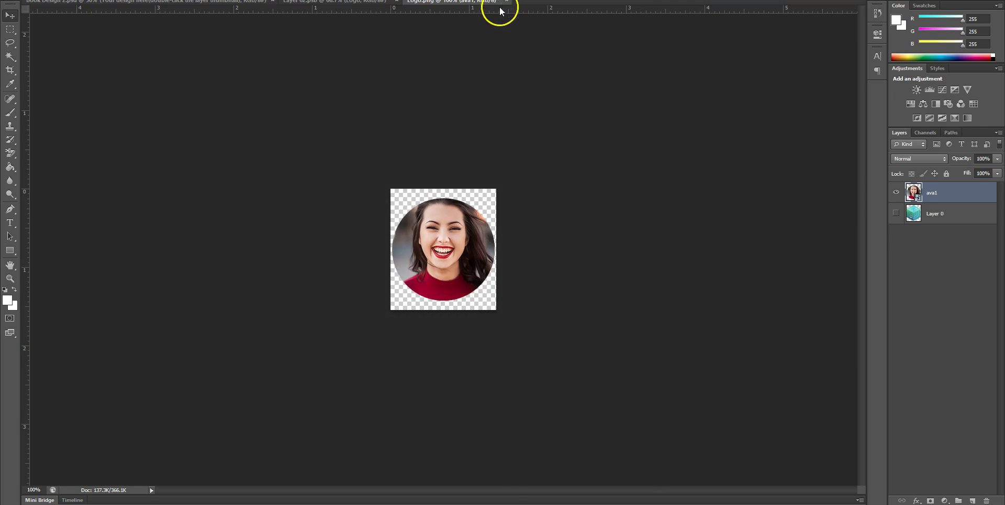
Step: Show Layer 0 again and retry closing Logo.png with its changes saved, cancelling the Save As dialog
click(896, 214)
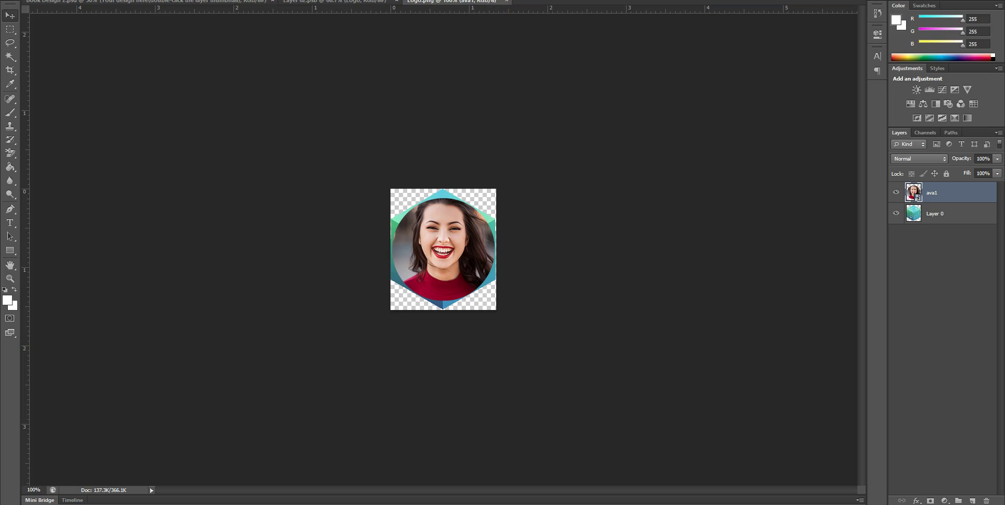
click(507, 2)
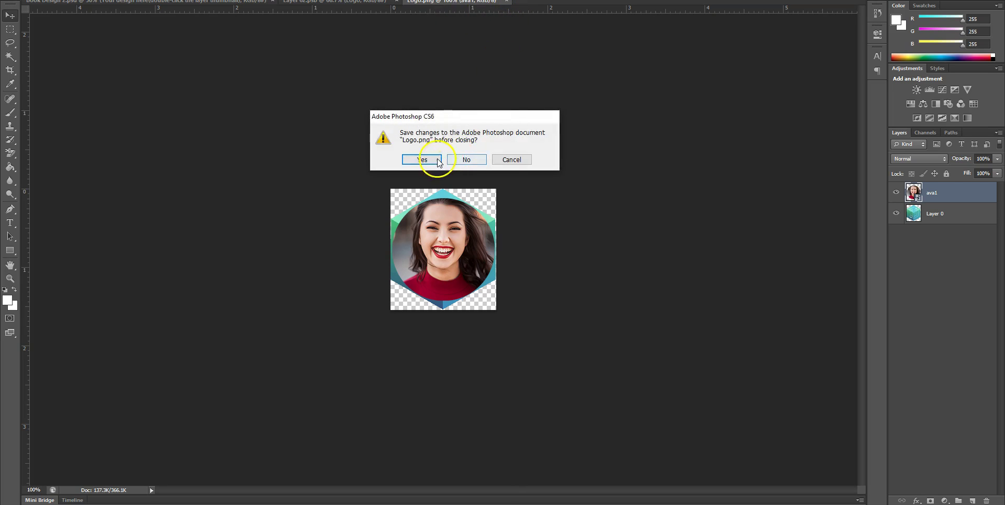
click(421, 159)
click(635, 325)
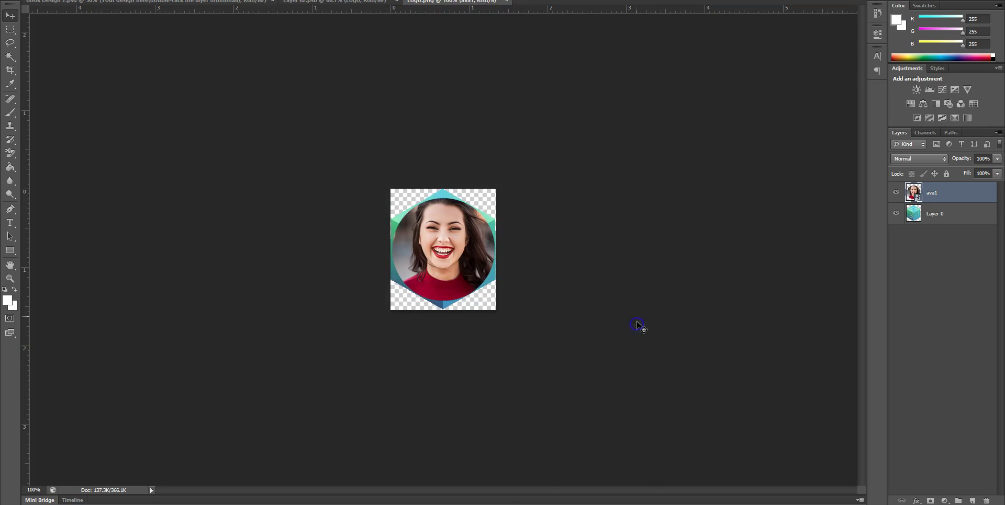
Step: Switch to the Notepad instructions and highlight the heading, the PSD-opening line and the line about two book design templates
key(alt+Tab)
click(265, 278)
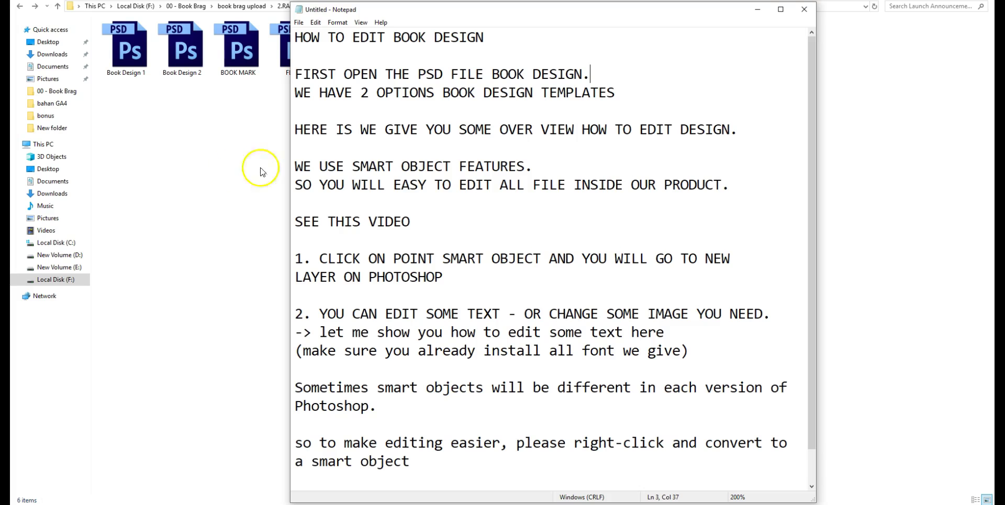
drag(295, 38, 502, 37)
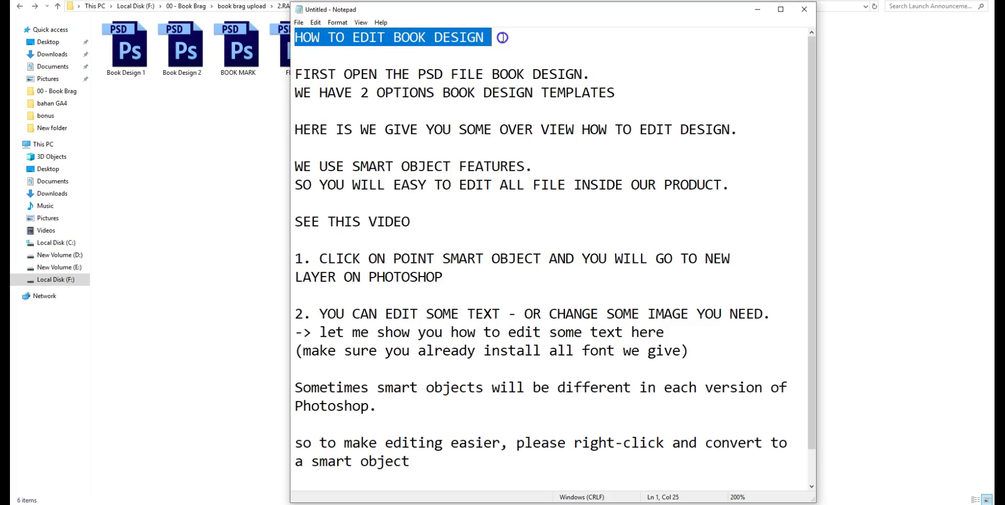
drag(294, 74, 592, 70)
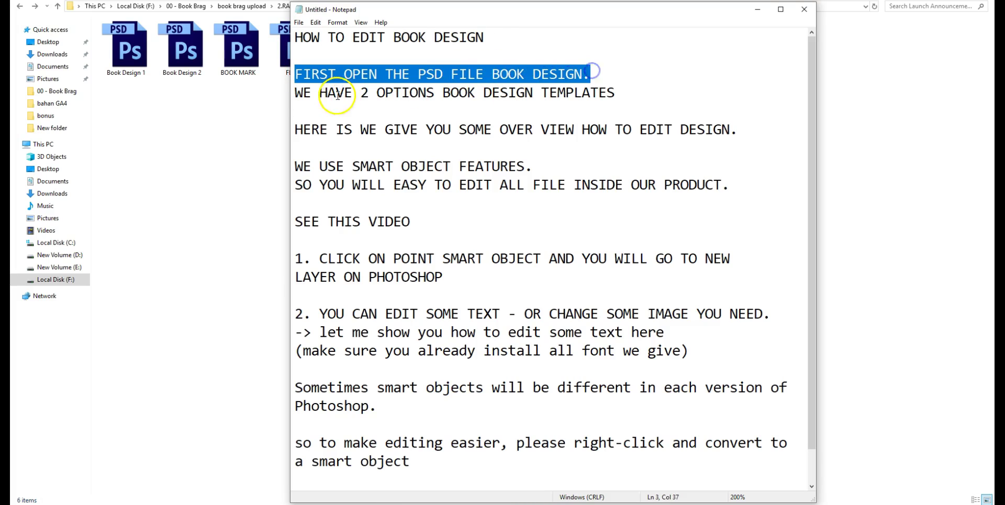
drag(295, 92, 631, 95)
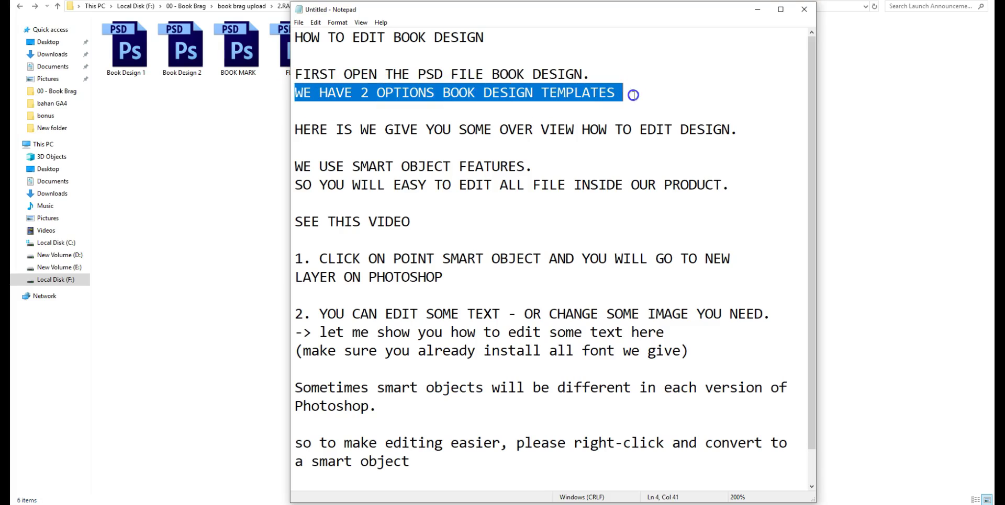
Step: Go through the PSD files in the Launch Announcement Tool Kit folder one by one, from Book Design 1 to ROLL UP BANNER
click(295, 127)
click(228, 93)
click(126, 50)
click(184, 54)
click(132, 55)
click(189, 56)
click(245, 63)
click(292, 61)
click(357, 71)
click(399, 74)
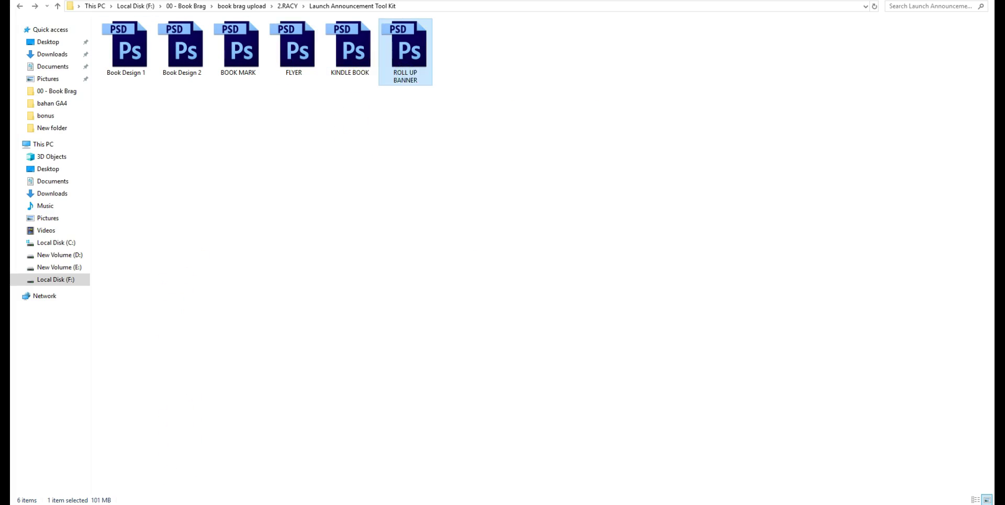
Step: Return to the Notepad instructions and highlight the overview, smart object features, easy editing and "SEE THIS VIDEO" lines
key(alt+Tab)
drag(294, 130, 733, 127)
drag(295, 166, 545, 165)
drag(295, 185, 729, 187)
drag(295, 222, 397, 224)
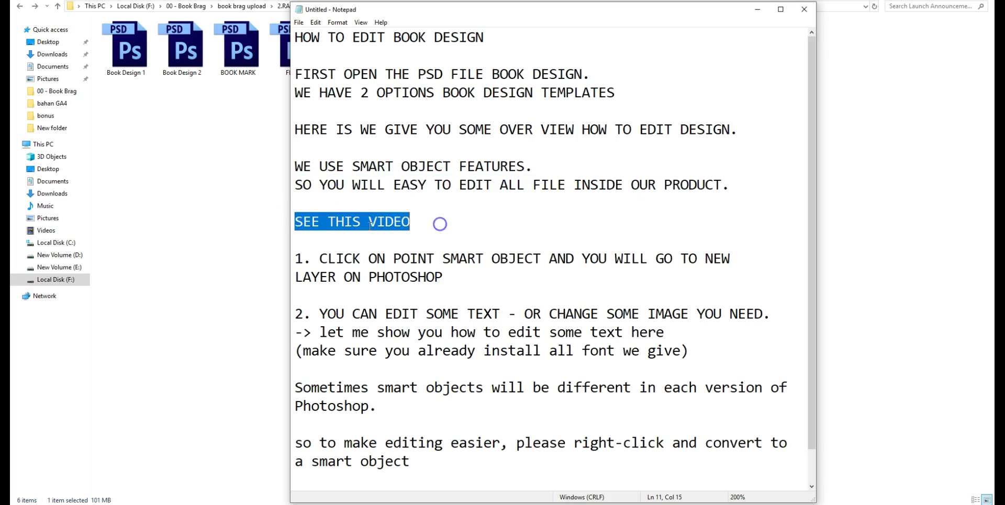
Step: Open the Book Design 2 PSD and select the back cover's spine design layer, followed by its main design layer
click(229, 135)
double_click(186, 63)
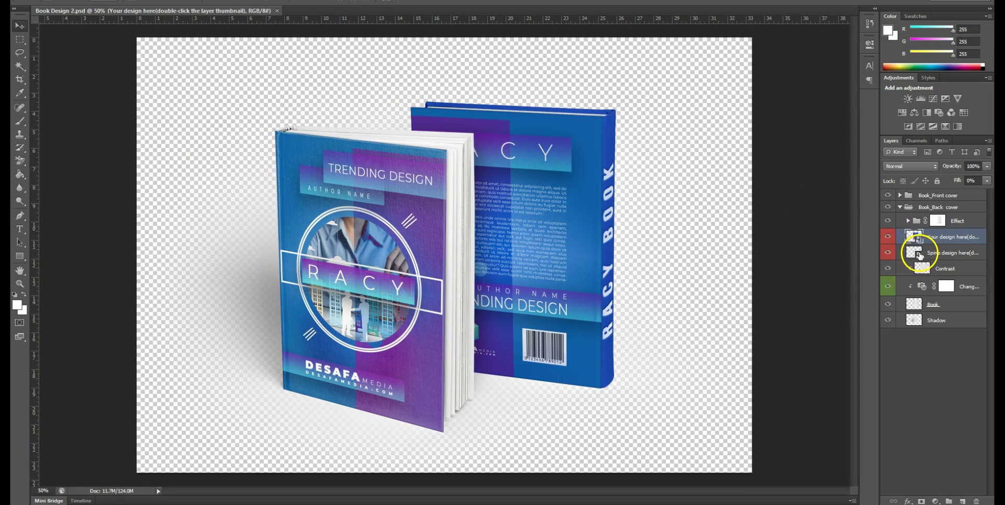
click(919, 255)
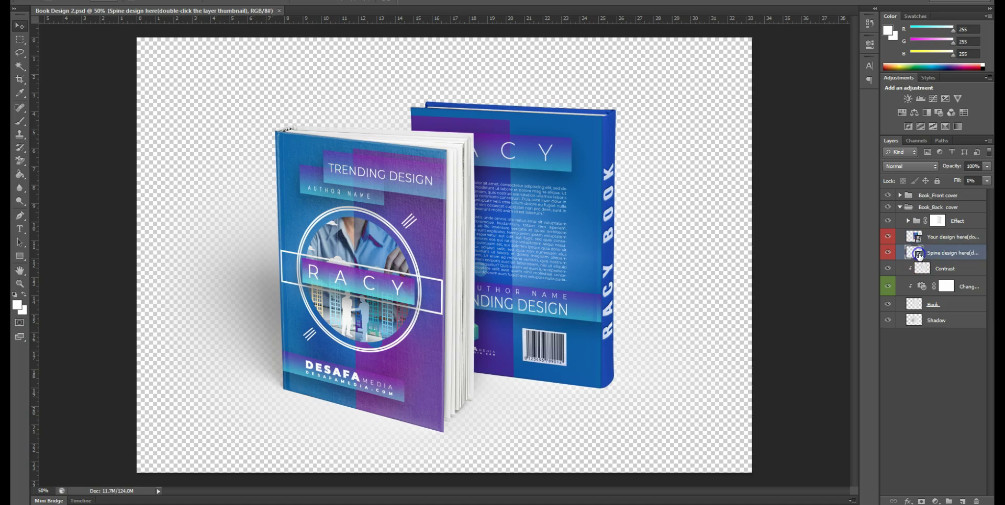
click(919, 241)
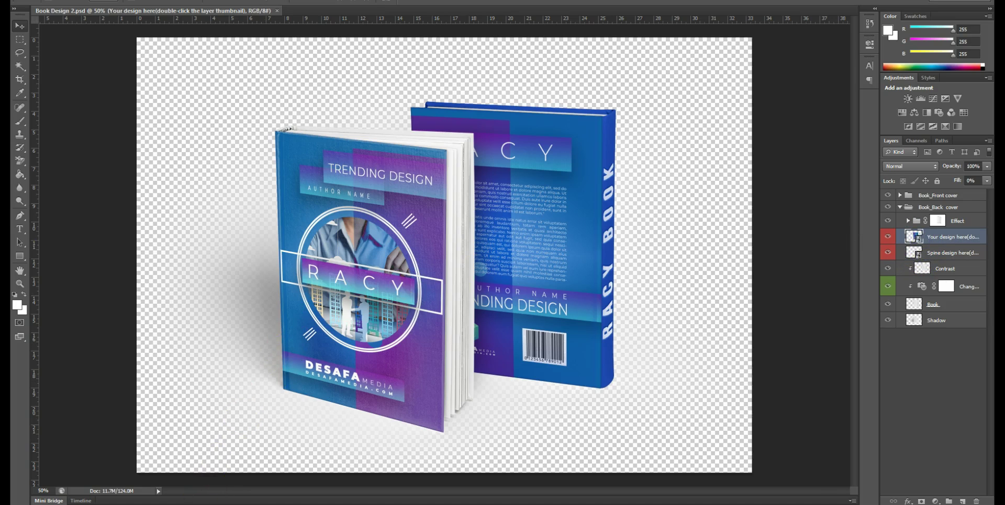
Step: Switch to the Notepad instructions and highlight step 1 about opening a smart object in Photoshop
click(214, 503)
drag(320, 258, 731, 260)
drag(329, 275, 448, 281)
click(474, 280)
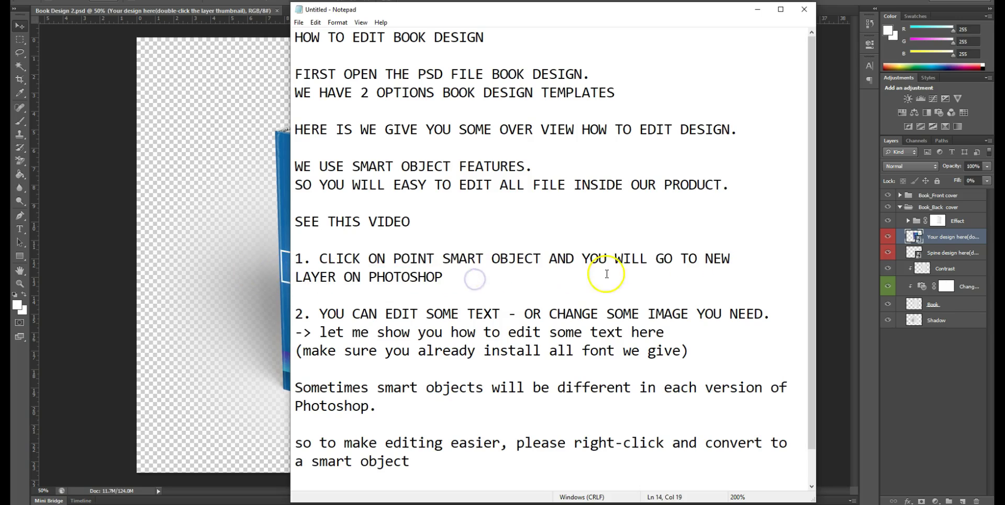
Step: Open the contents of the back cover's "Your design here" smart object in Photoshop, keeping its layers editable
click(853, 258)
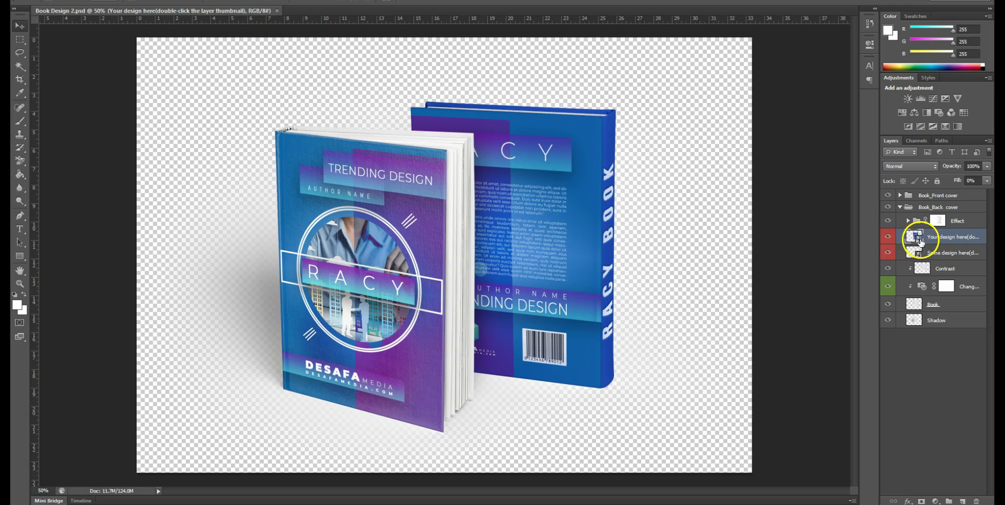
double_click(919, 241)
click(510, 190)
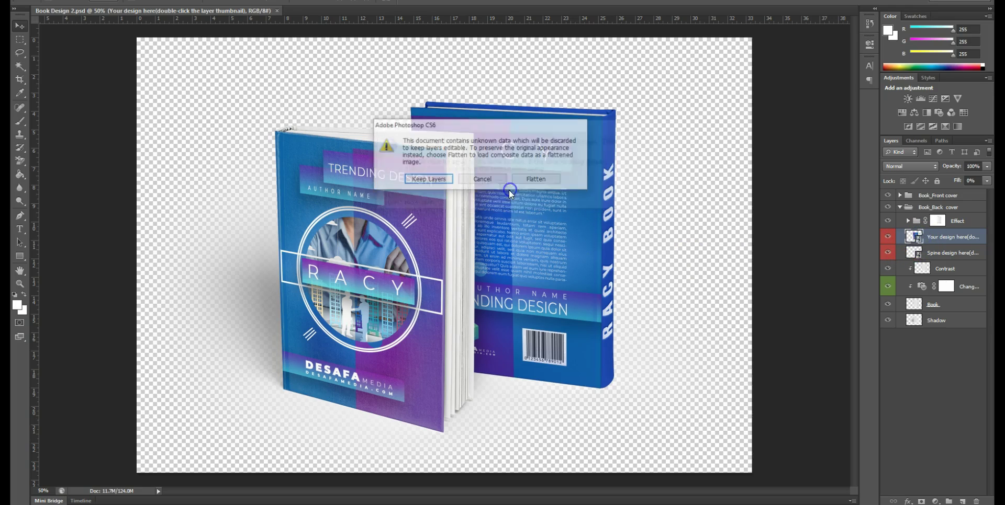
click(426, 180)
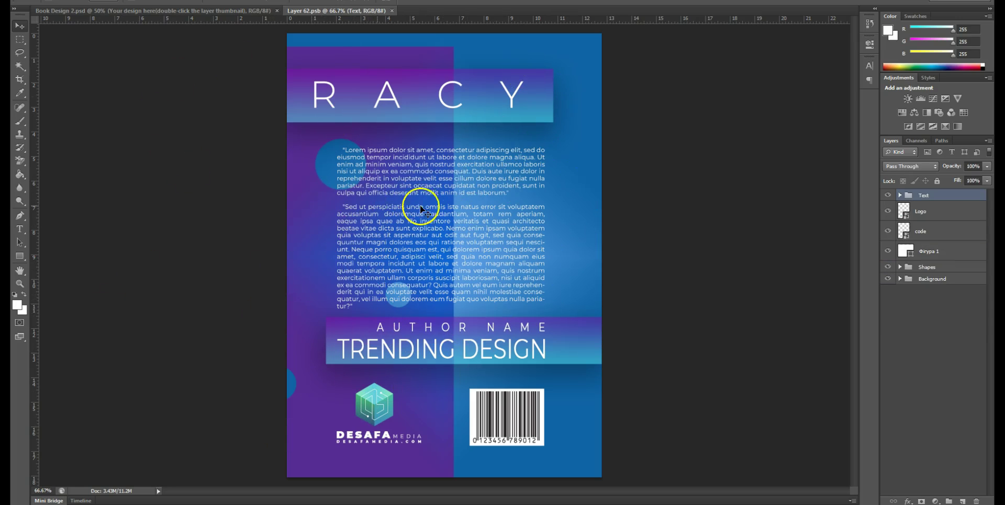
Step: Go back to Book Design 2.psd and open the contents of the back cover's "Spine design here" smart object
click(250, 10)
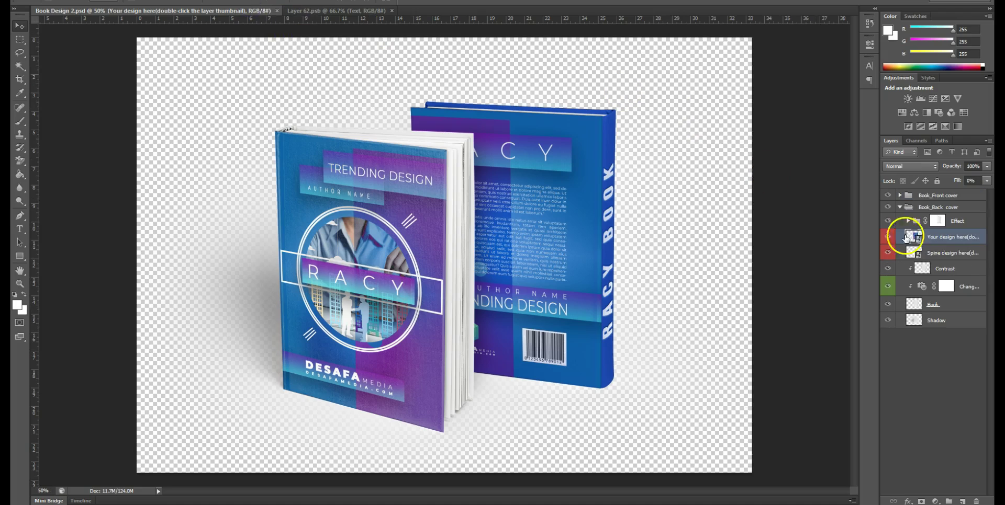
click(920, 254)
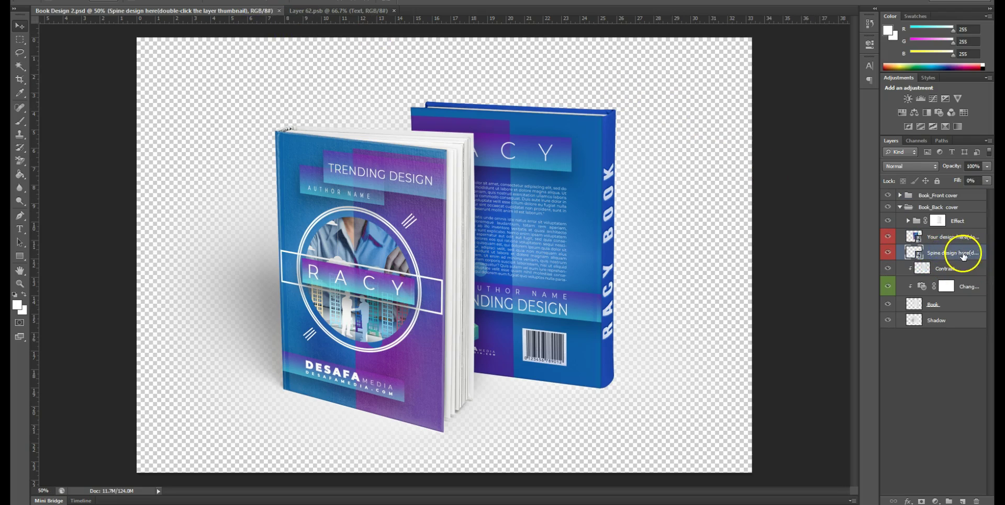
double_click(919, 256)
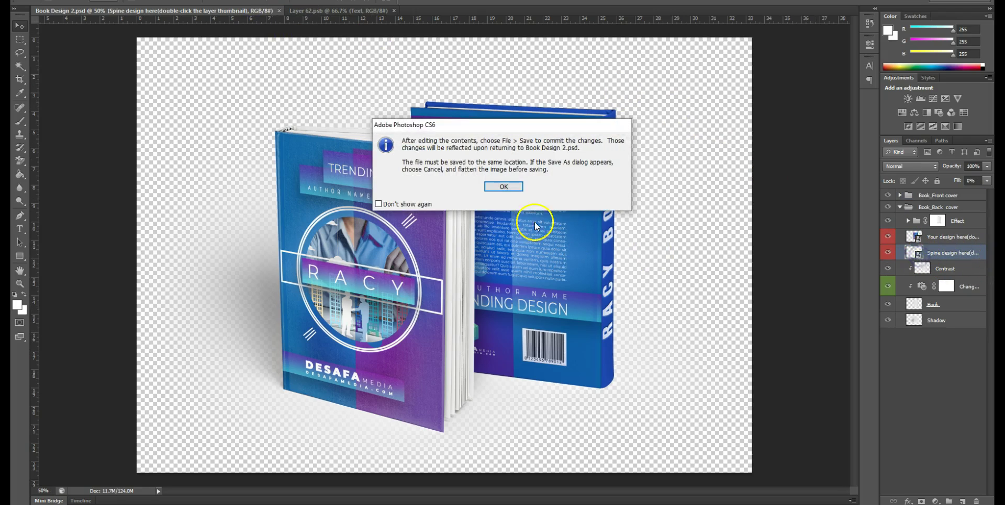
click(515, 187)
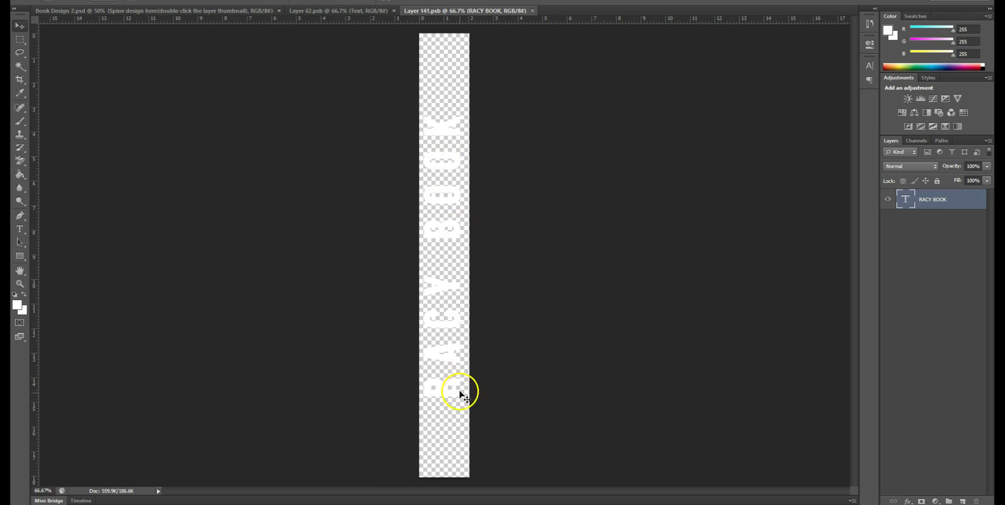
Step: In Book Design 2.psd, collapse the Book_Back cover group and open the Book_Front cover's "Your design here" smart object, keeping its layers
click(181, 11)
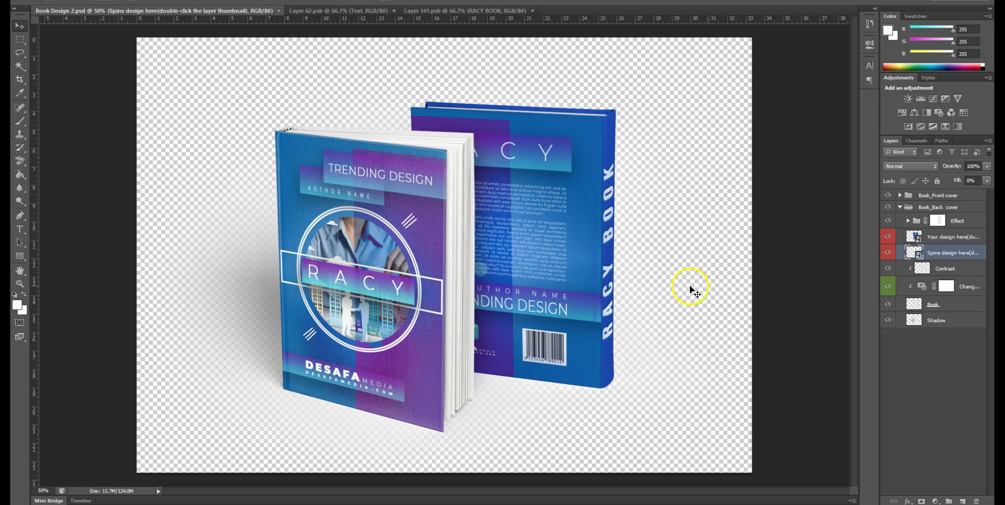
click(900, 208)
click(939, 197)
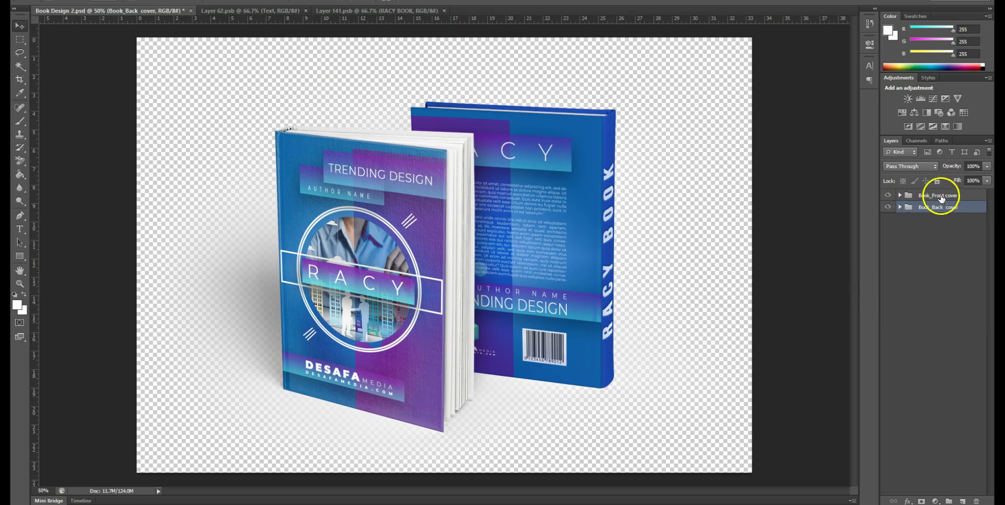
click(899, 195)
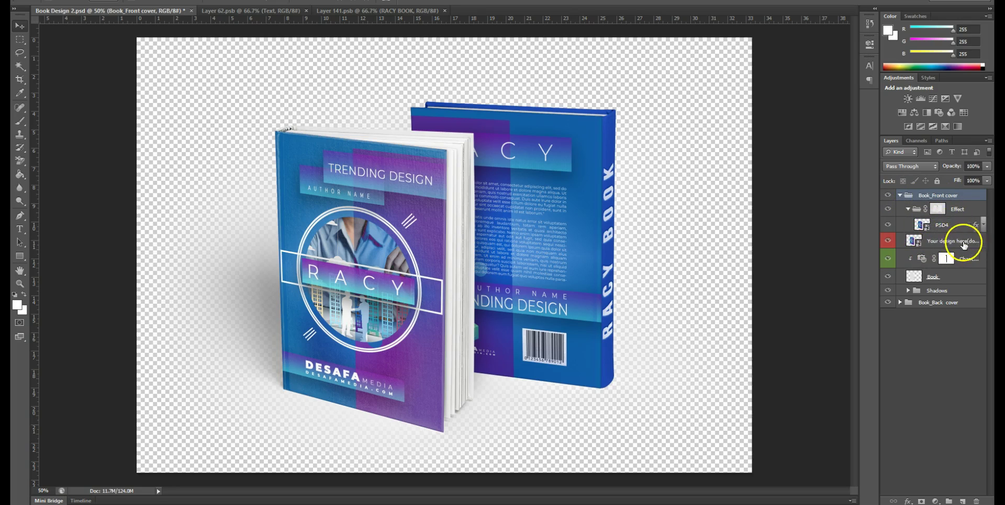
double_click(913, 241)
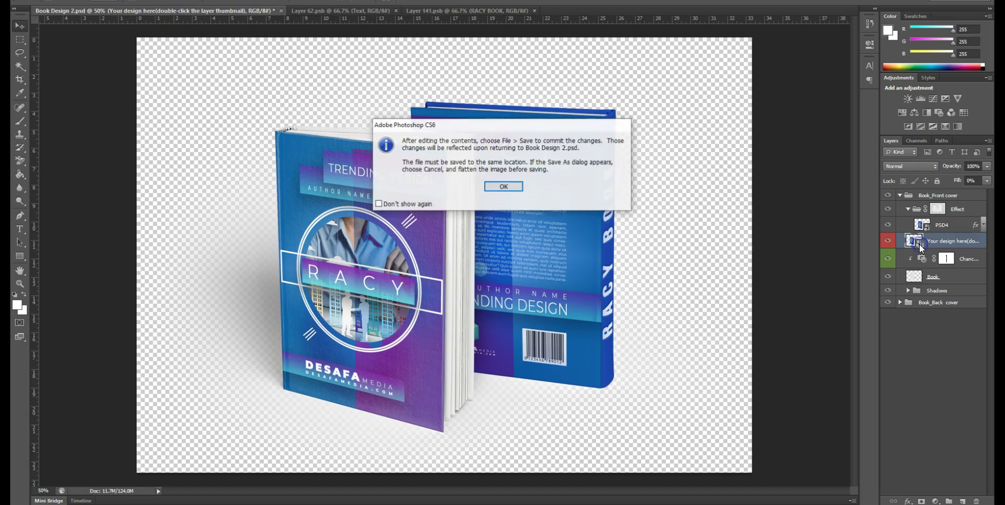
click(518, 187)
click(446, 178)
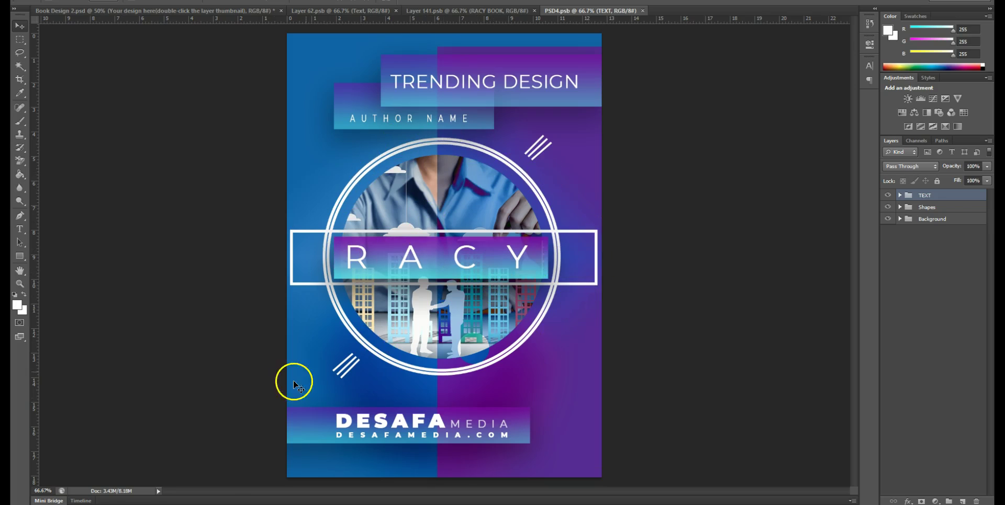
Step: Switch to the Notepad instructions and highlight step 2 about editing text or images and the reminder to install the fonts
key(alt+Tab)
drag(320, 313, 465, 311)
drag(578, 312, 768, 312)
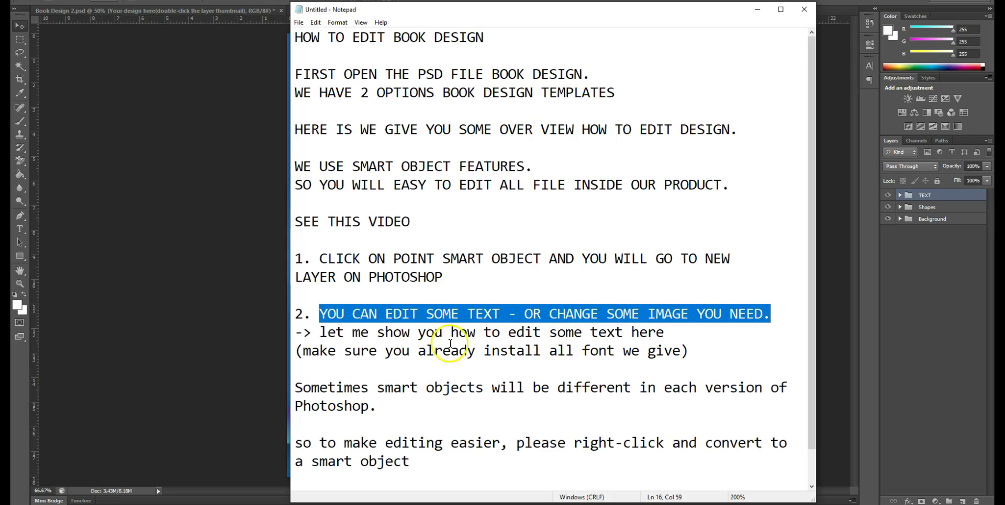
drag(320, 333, 676, 340)
drag(303, 351, 671, 351)
Step: In Photoshop, replace the front cover's "TRENDING DESIGN" heading with "TEST OF BOOK BRAG"
click(206, 231)
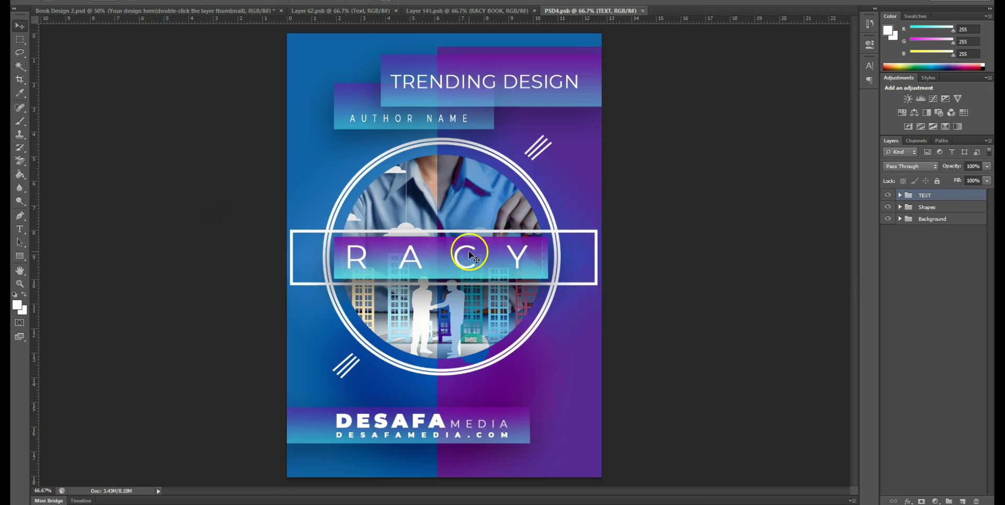
click(23, 233)
click(475, 100)
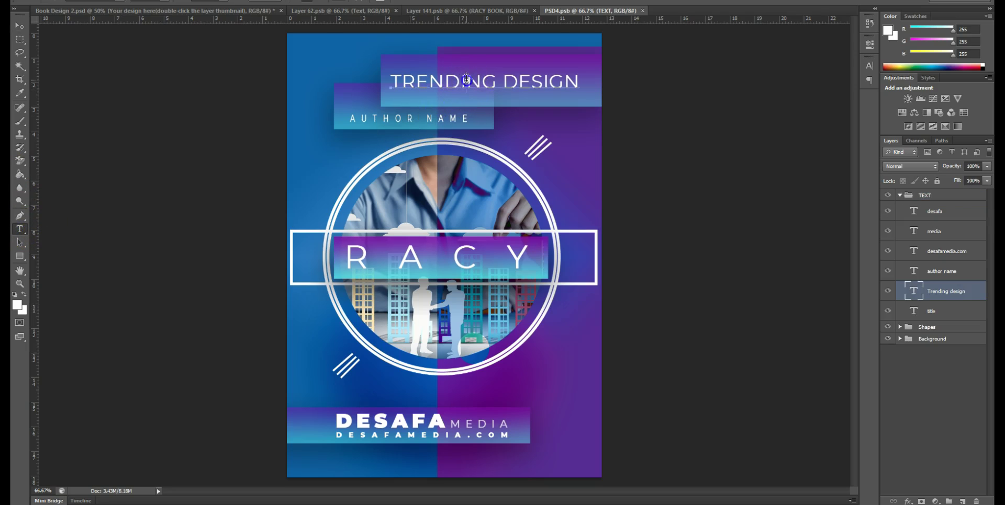
triple_click(449, 81)
text(TEST OF BOOK BRAG)
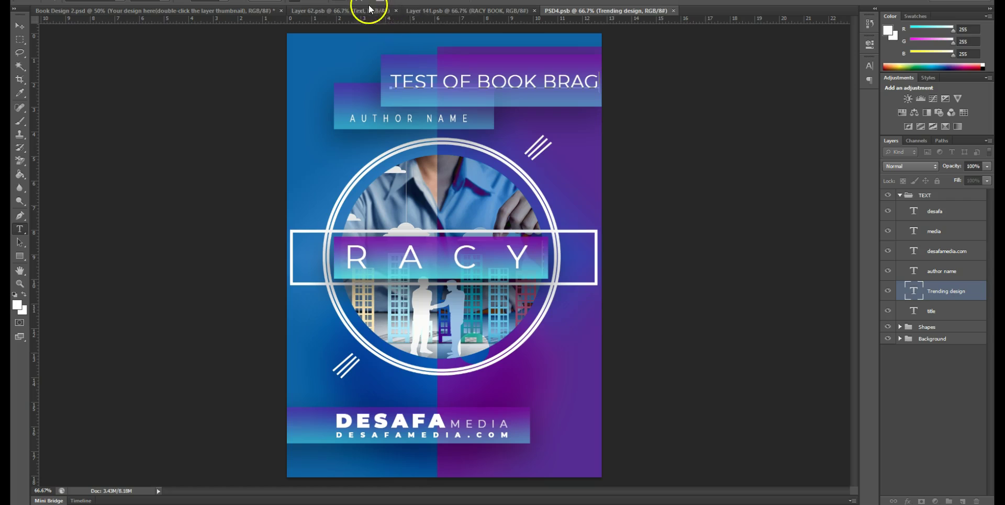
Step: Replace the "AUTHOR NAME" placeholder on the front cover with the author's name
click(430, 118)
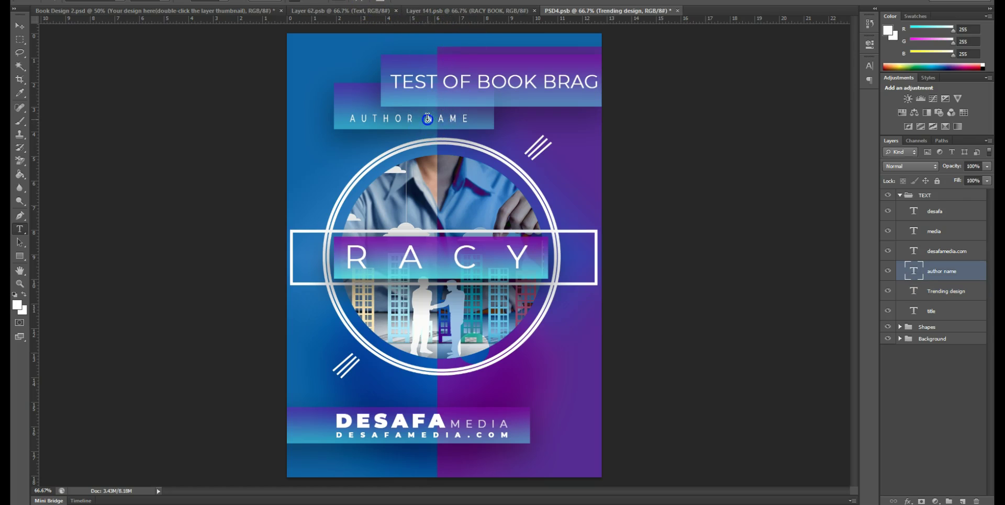
double_click(382, 119)
key(Right)
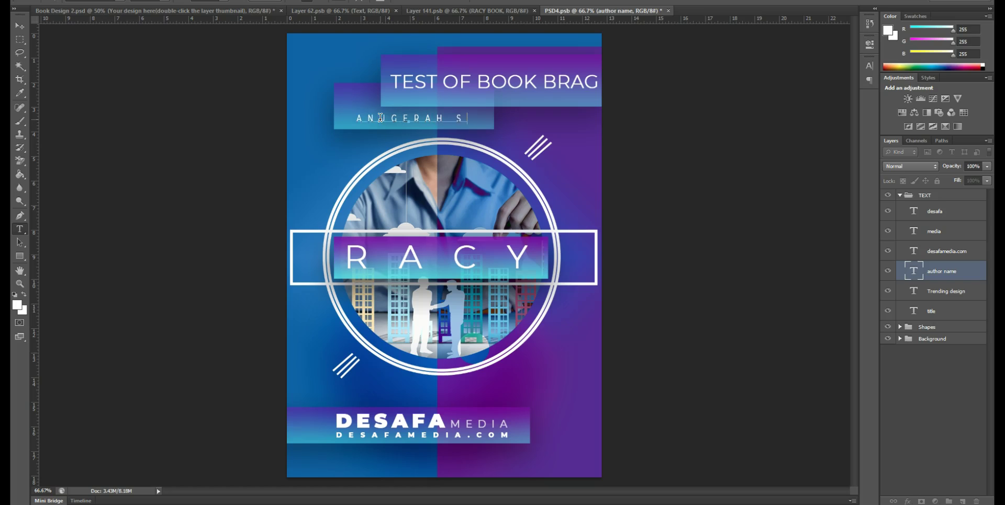
click(448, 18)
Step: Replace the large "RACY" title across the front cover's circle with "TEST"
click(422, 260)
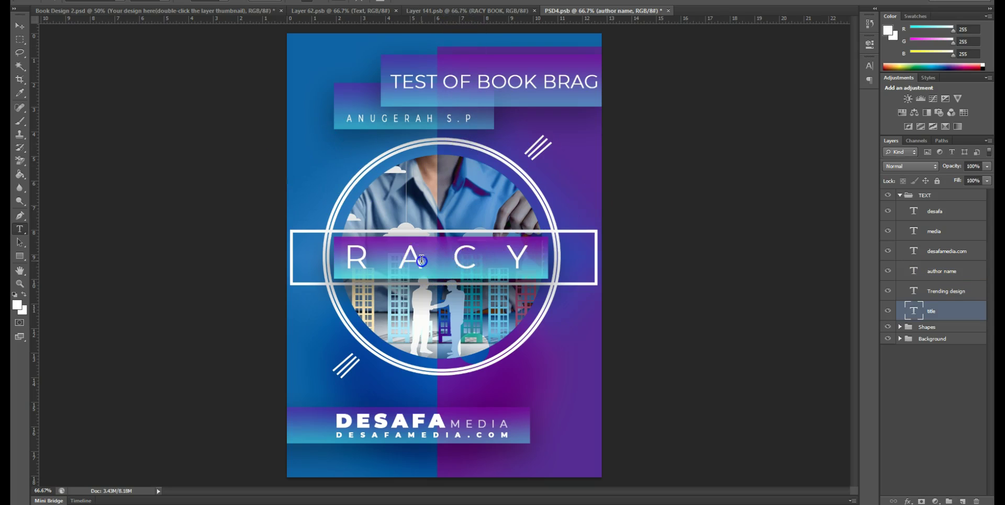
key(ctrl+a)
text(TEST)
drag(421, 259, 461, 253)
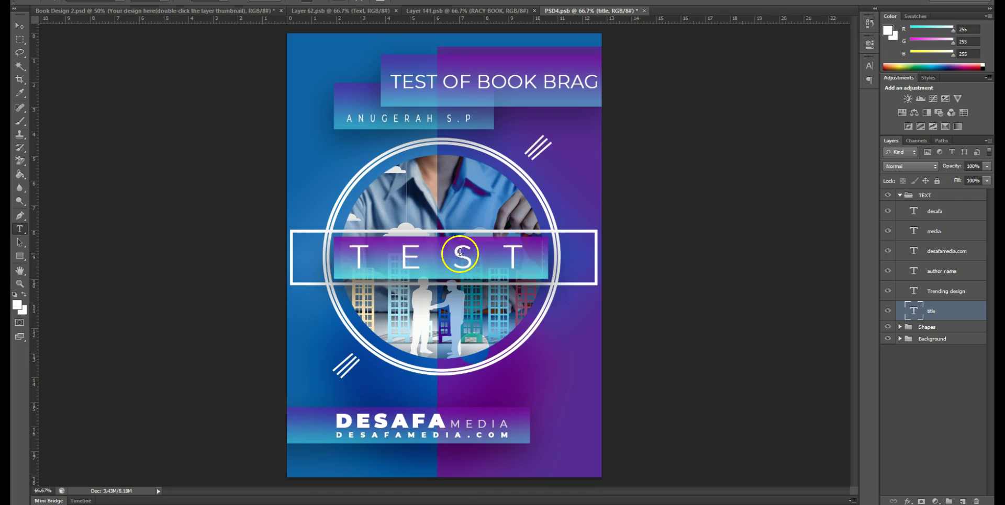
Step: Replace the "DESAFA" brand text at the foot of the front cover with "BRAND"
click(380, 419)
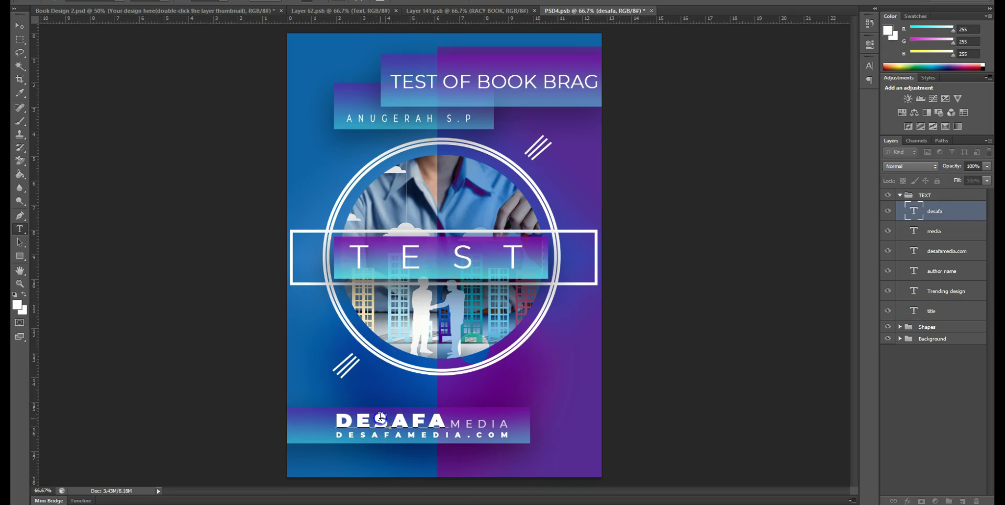
key(ctrl+a)
text(BRAND)
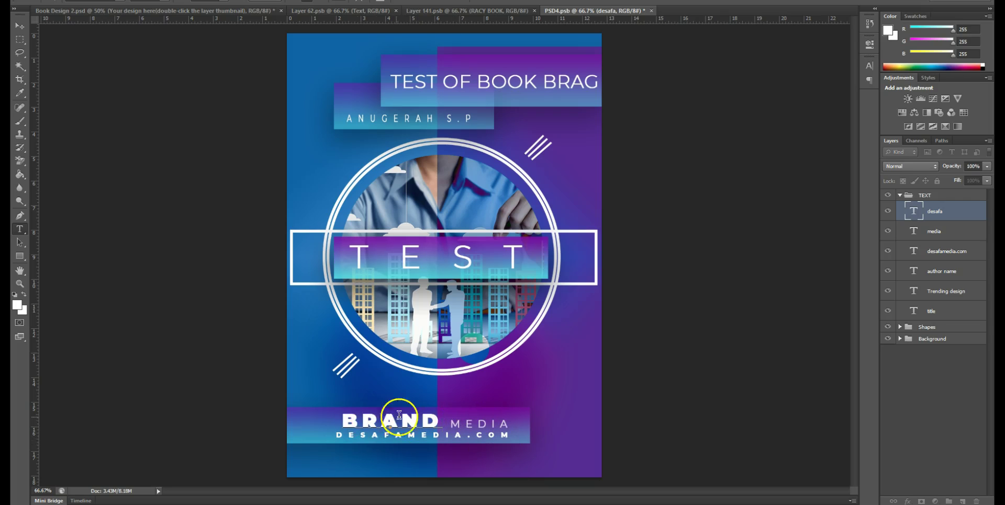
key(ctrl+Return)
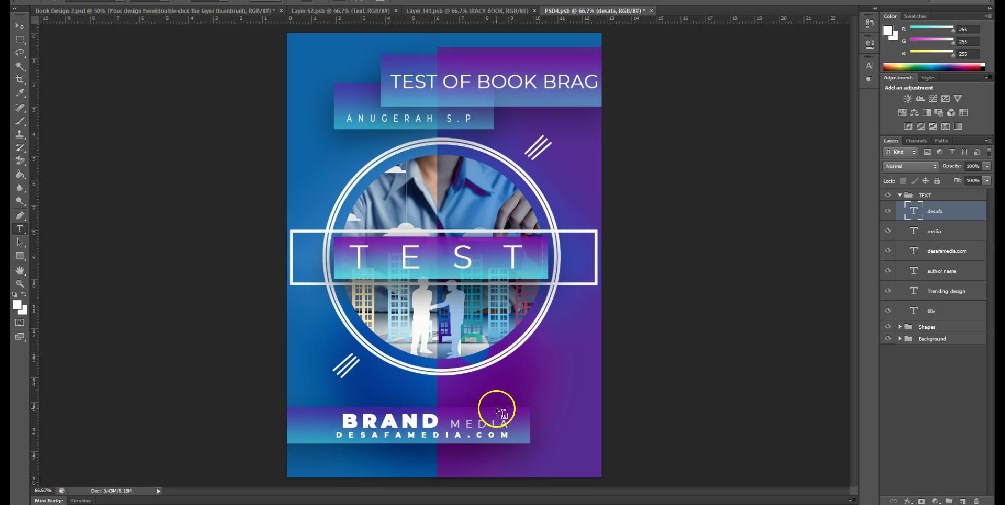
Step: Switch to the Notepad instructions and highlight the note about smart objects differing between Photoshop versions
key(alt+Tab)
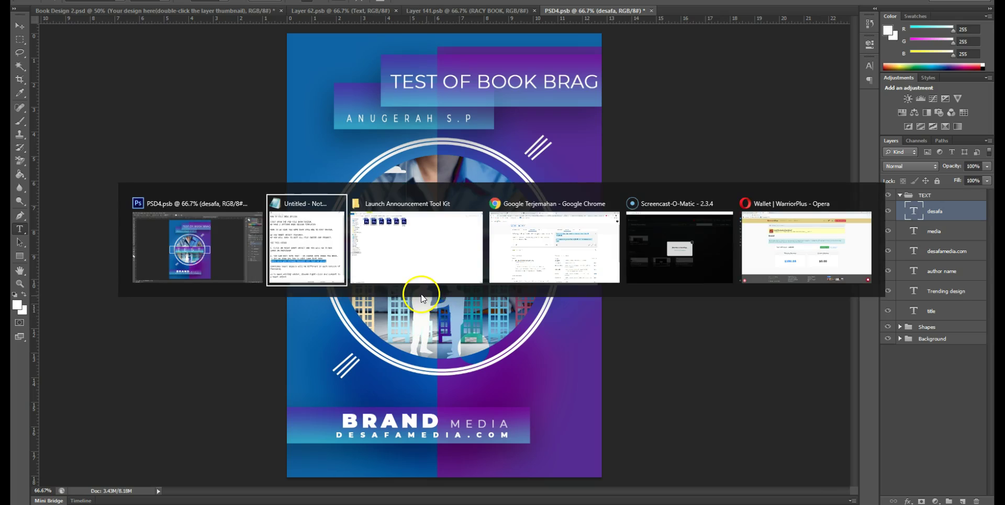
drag(297, 387, 408, 407)
scroll(419, 387, down, 1)
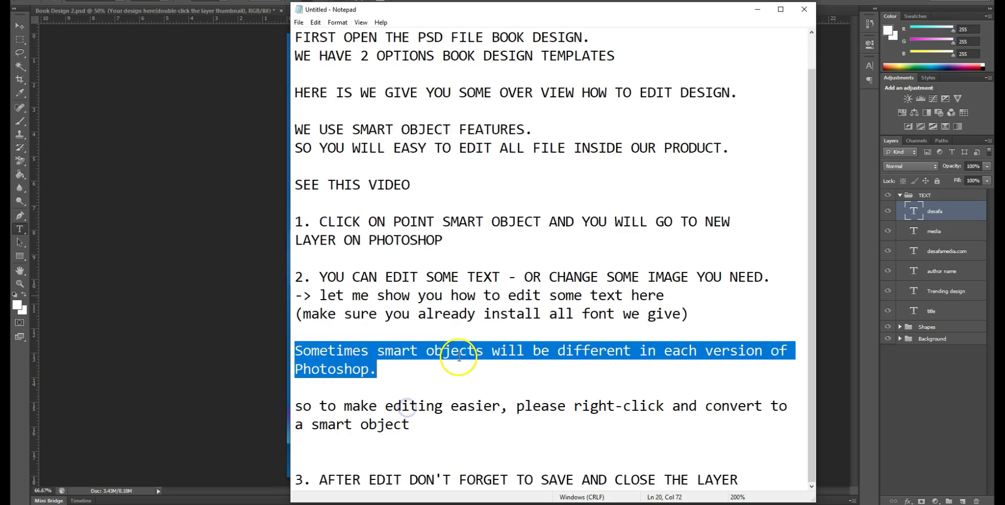
Step: Highlight the Notepad note about converting to a smart object for easier editing and switch back to Photoshop
drag(295, 407, 506, 425)
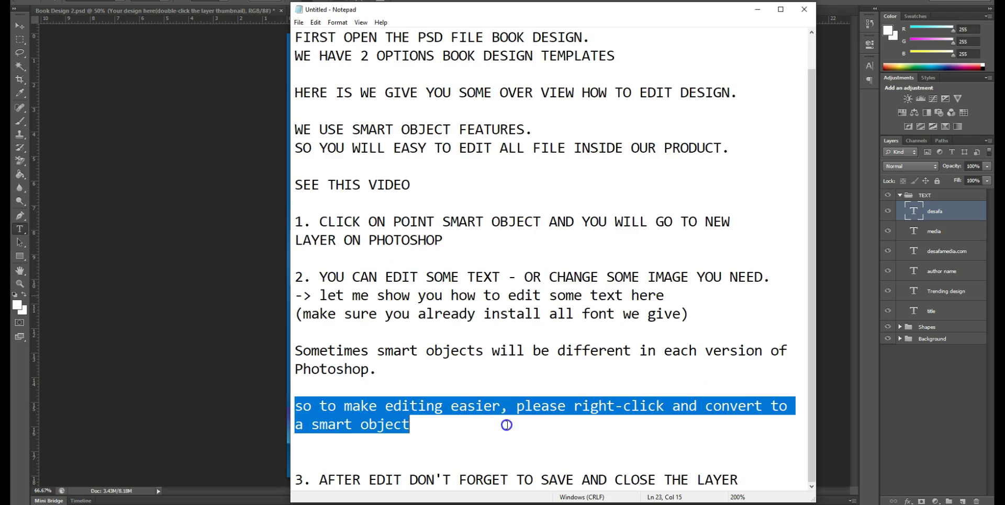
click(413, 425)
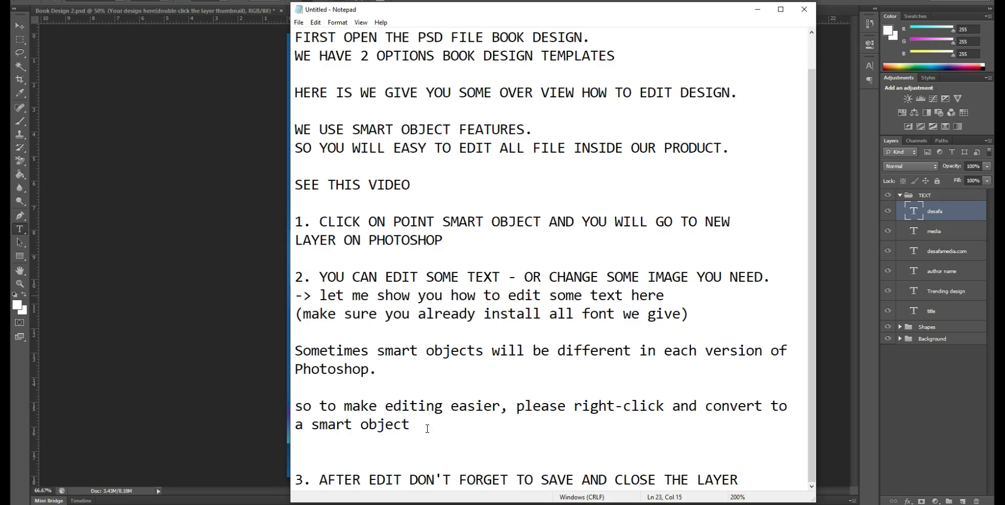
click(194, 299)
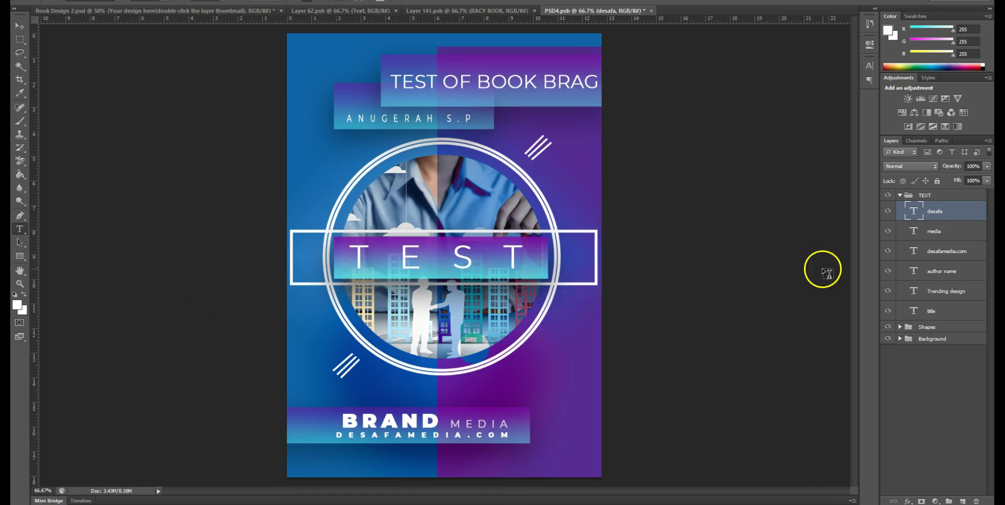
Step: Collapse the TEXT layer group and expand the Background group of the front cover
click(899, 196)
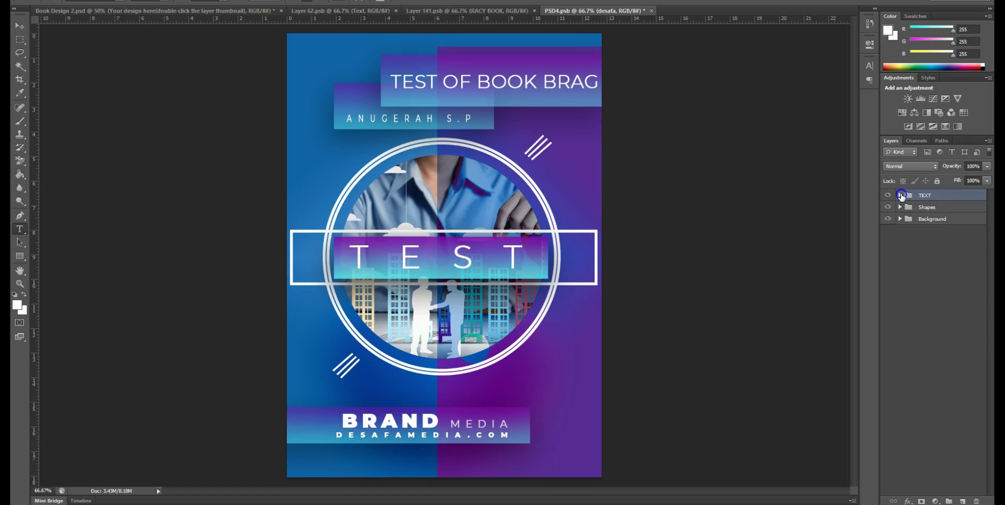
click(930, 208)
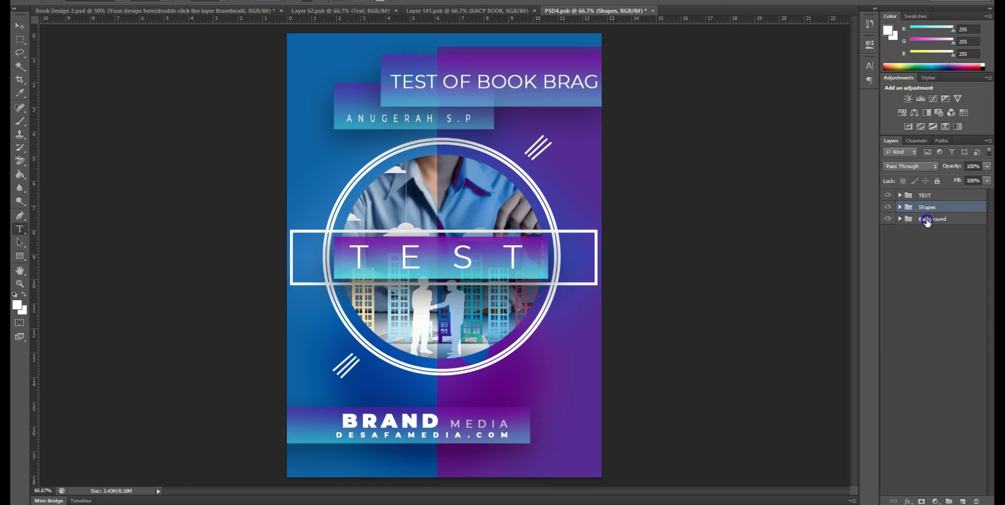
click(926, 220)
click(900, 219)
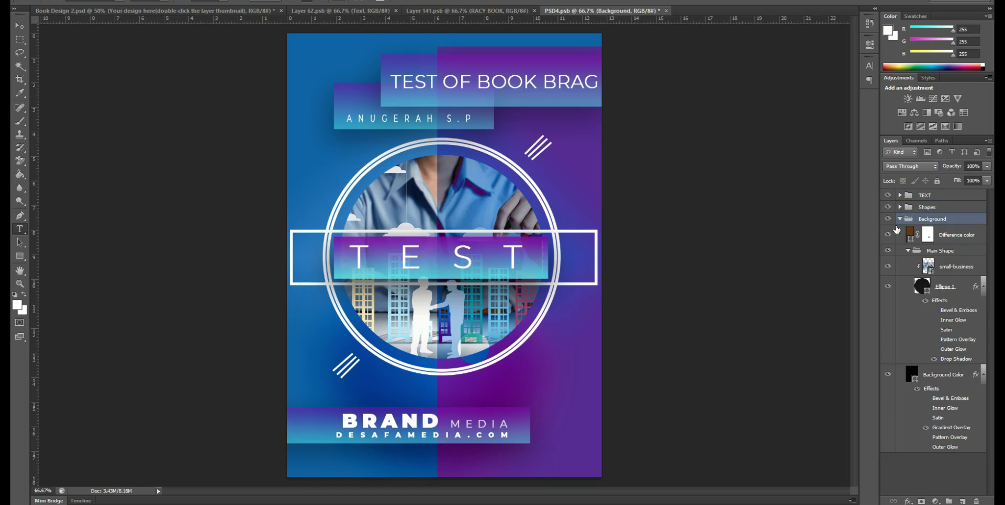
Step: Hide and show the Ellipse 1 and small-business layers to check which part of the cover each one controls
click(888, 289)
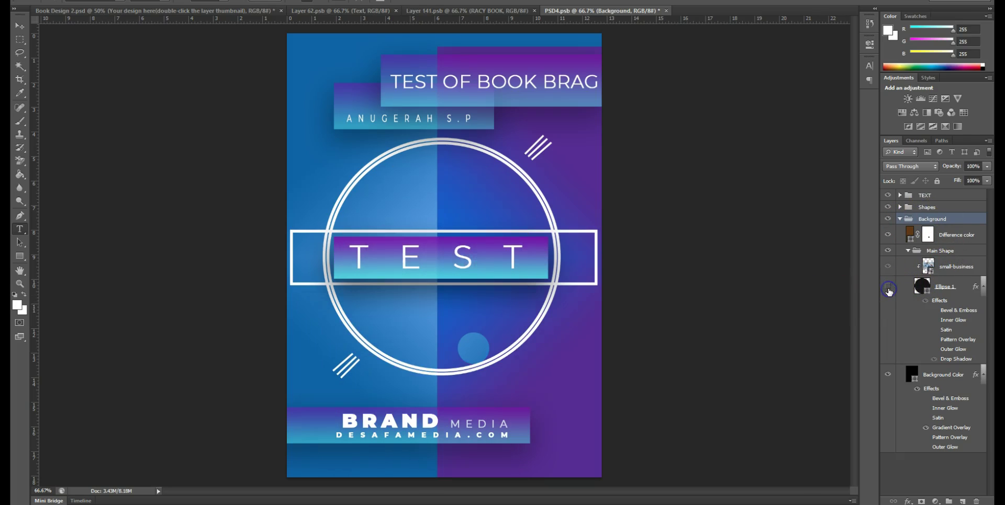
drag(888, 289, 891, 270)
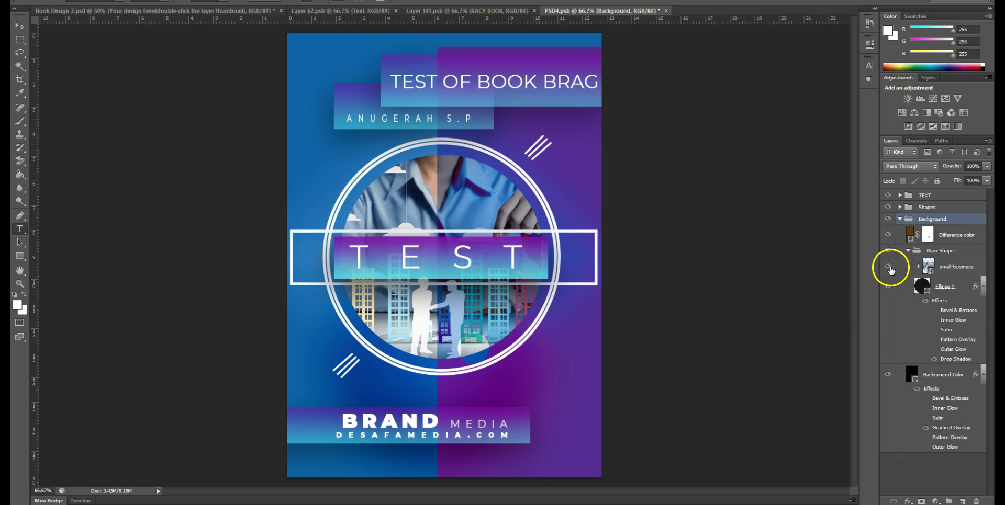
click(888, 268)
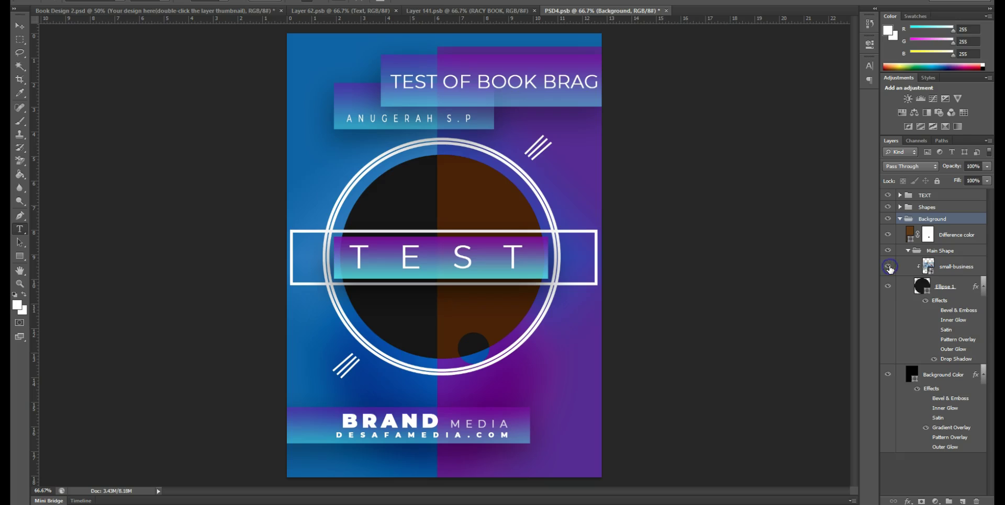
click(888, 267)
Step: Open the contents of the small-business smart object and browse the Pictures folder in File Explorer for a replacement image
double_click(929, 268)
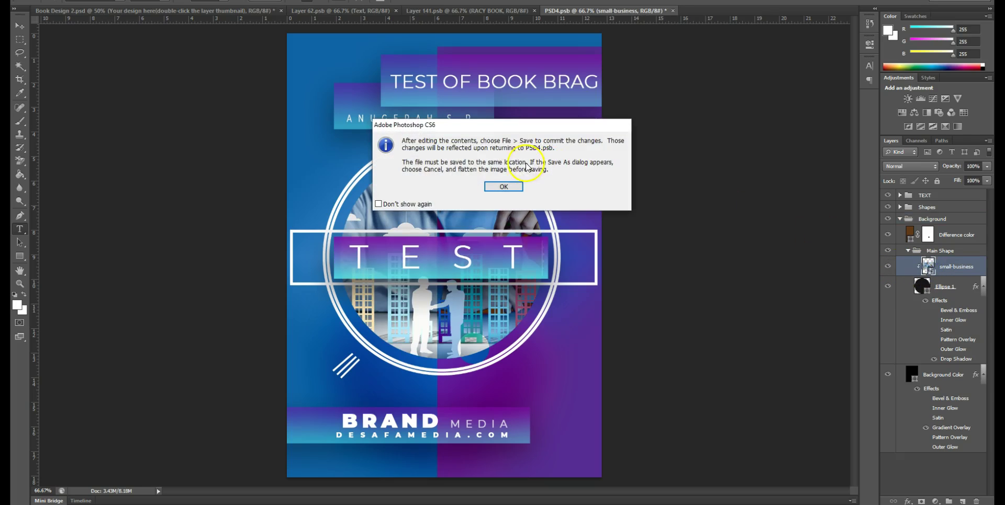
click(512, 186)
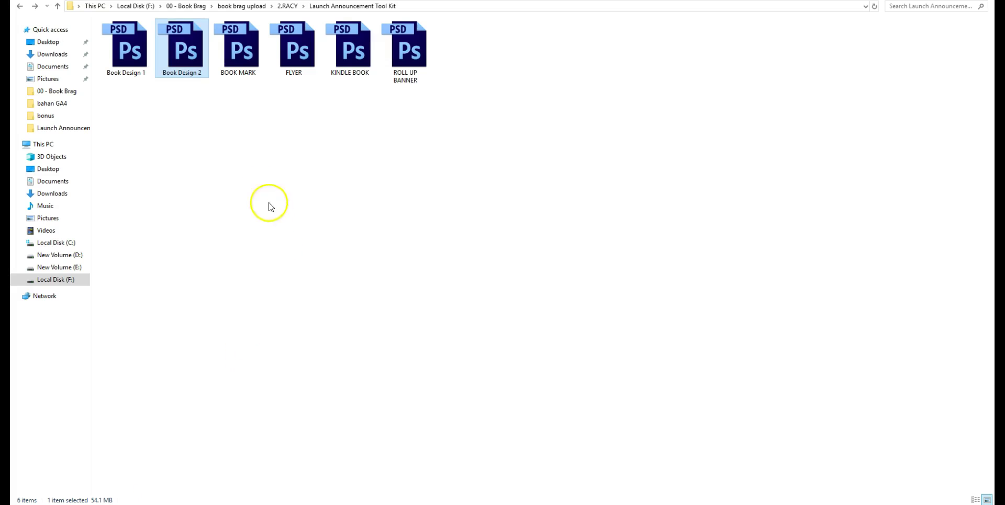
click(242, 164)
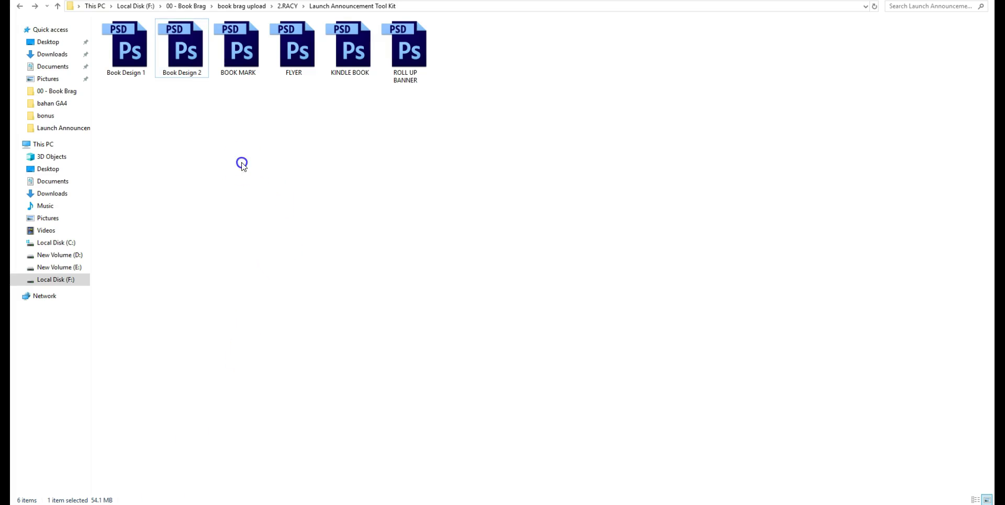
click(50, 79)
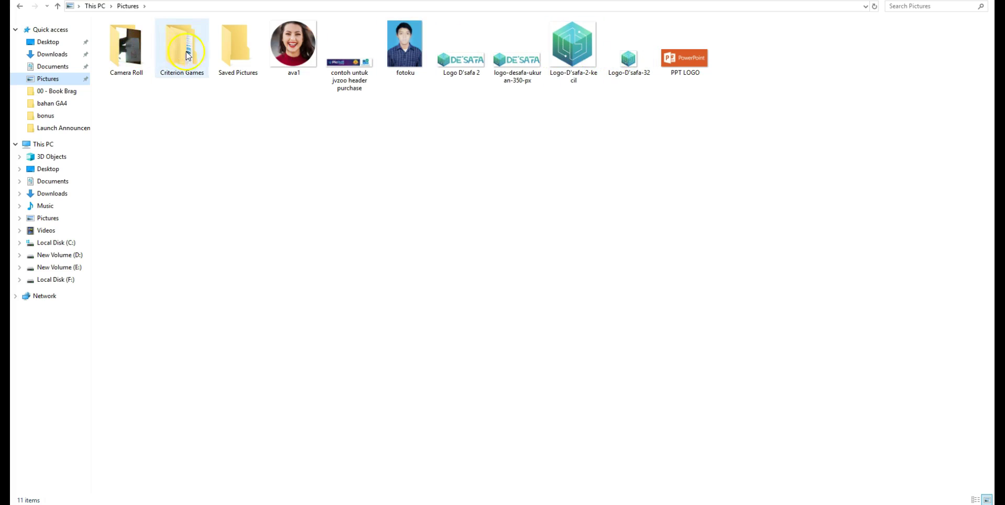
double_click(243, 55)
key(alt+Left)
click(574, 51)
drag(680, 58, 688, 141)
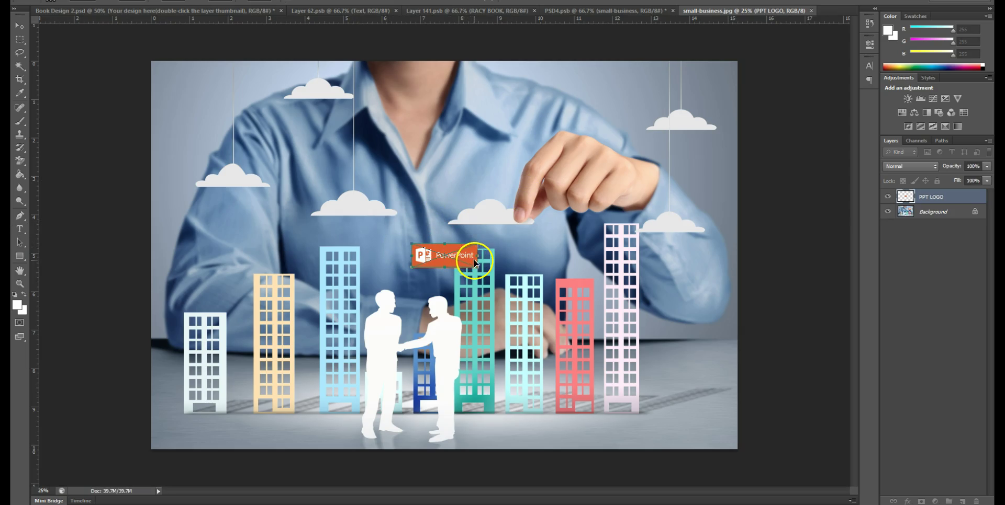
drag(477, 244, 666, 112)
key(t)
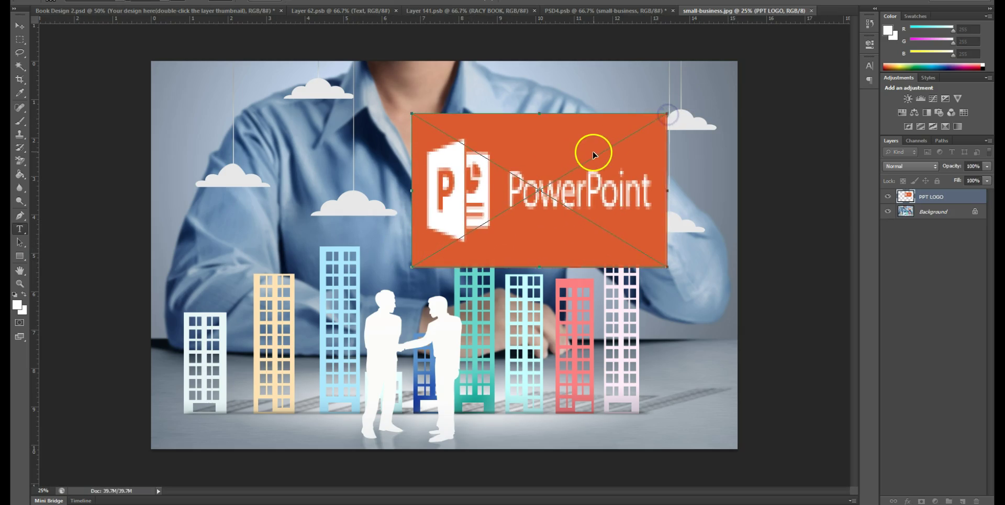
key(Escape)
key(alt+Tab)
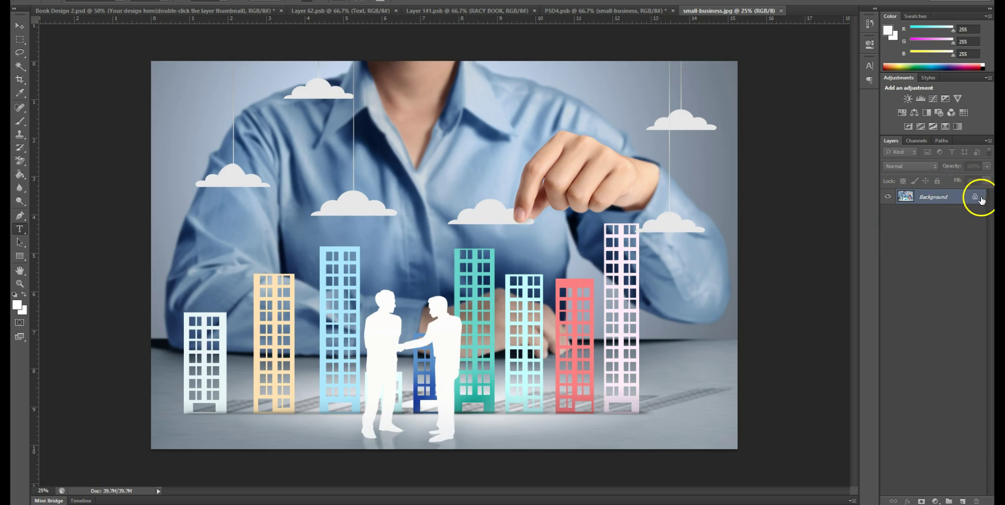
Step: Unlock the Background layer of small-business.jpg and place the BG-GA42 image from the Pictures folder over the photo
double_click(975, 198)
click(596, 149)
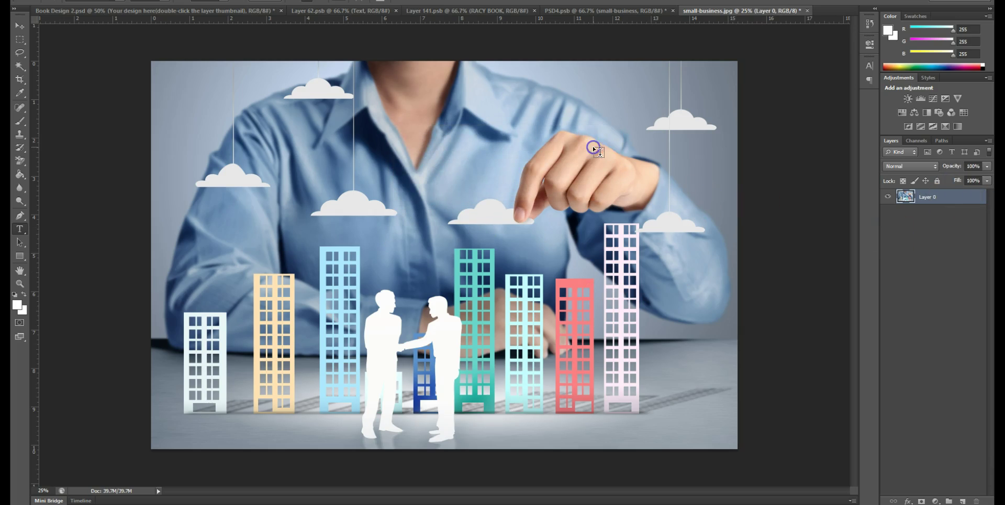
key(alt+Tab)
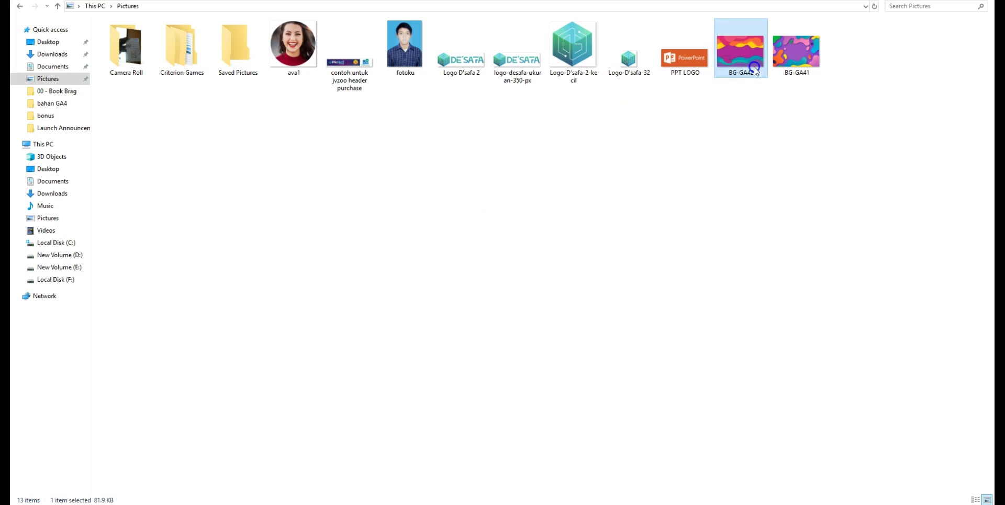
click(792, 64)
click(746, 46)
drag(746, 45, 381, 230)
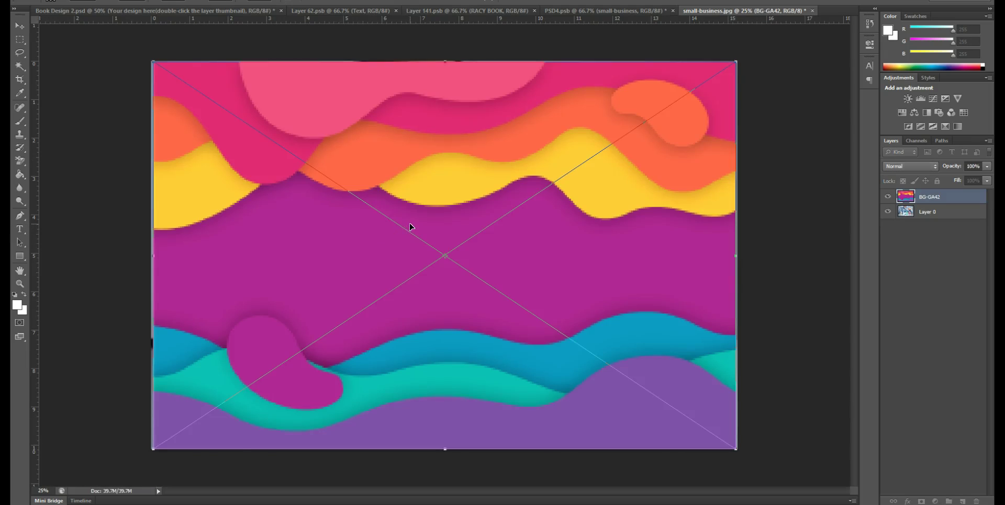
key(Return)
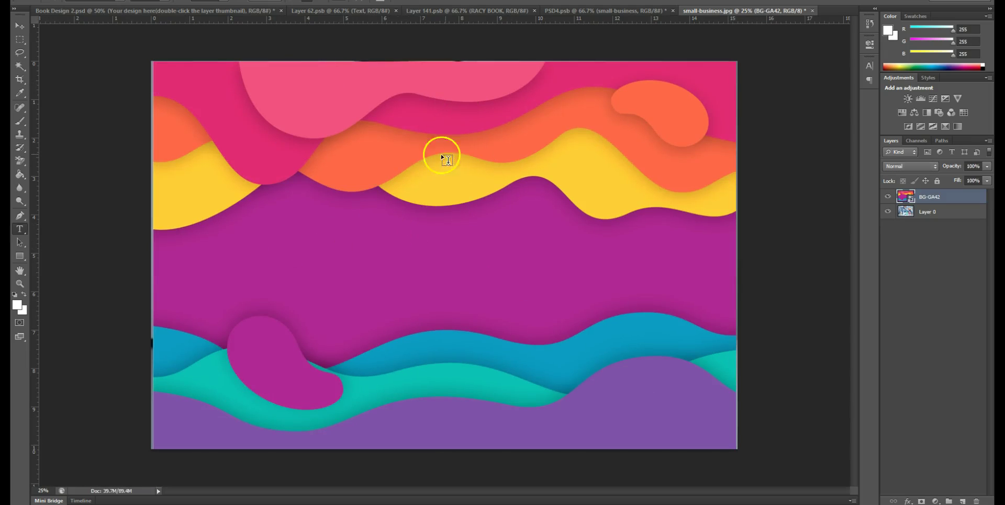
Step: Highlight the Notepad instruction about saving and closing the layer after editing and return to Photoshop
key(alt+Tab)
key(alt+Tab)
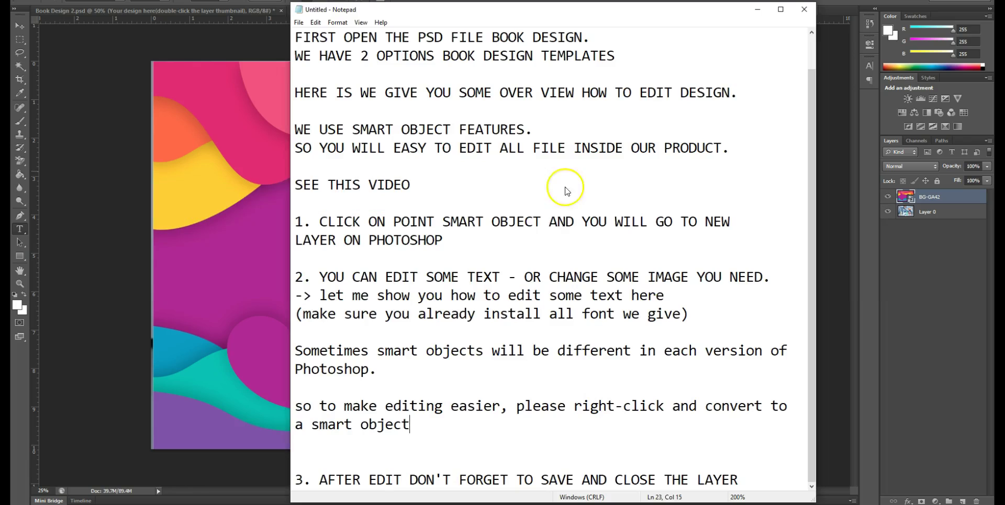
drag(320, 476, 748, 480)
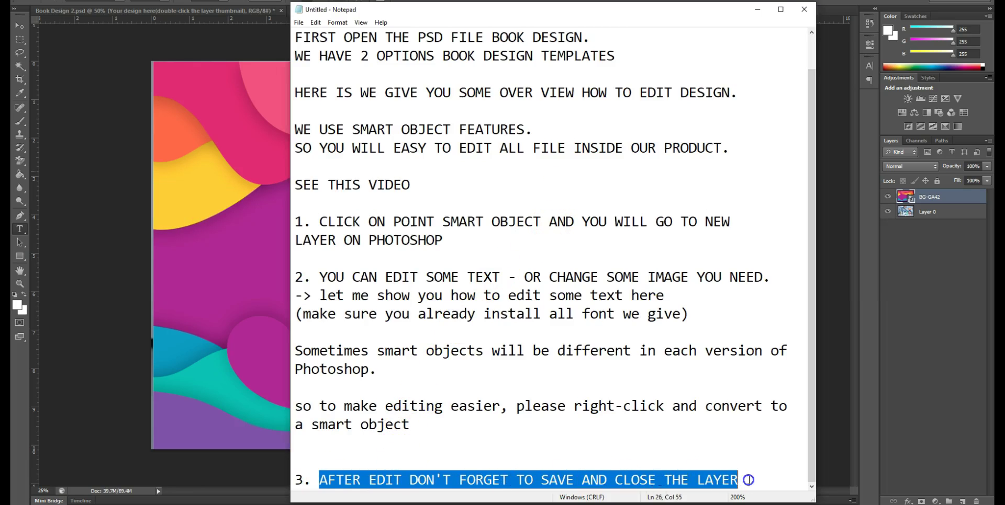
click(688, 406)
key(alt+Tab)
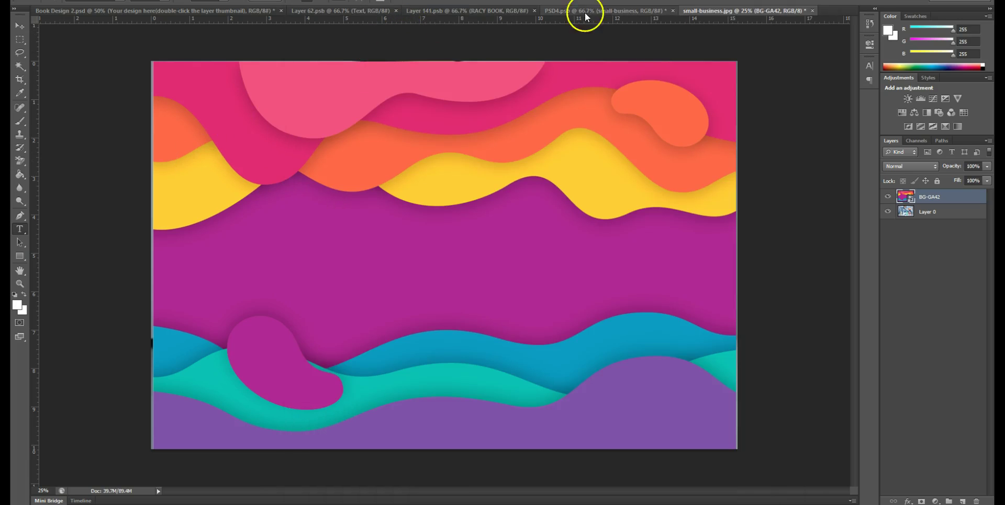
Step: Try to save small-business.jpg while closing it, cancel the save, and close the document without saving its changes
click(811, 10)
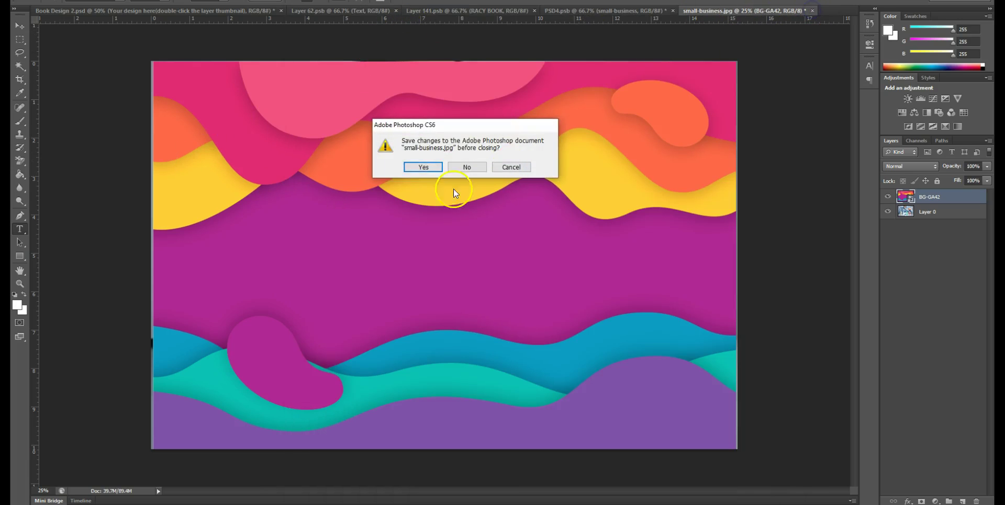
click(423, 167)
click(630, 316)
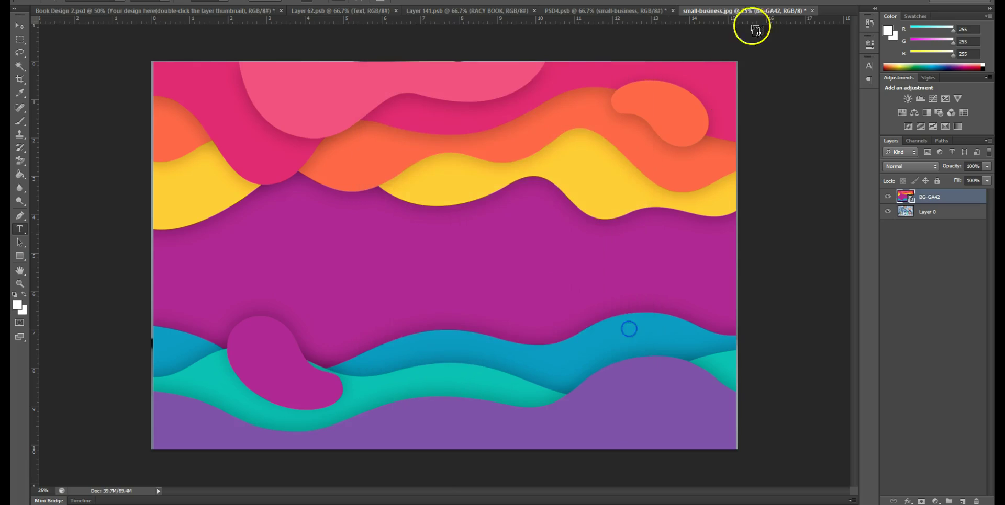
click(811, 11)
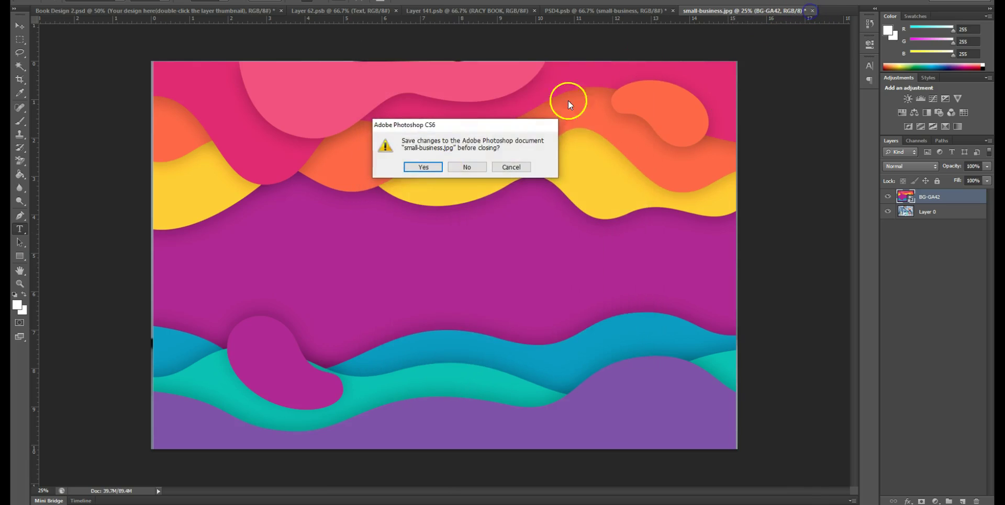
click(465, 168)
Step: Check the small-business layer's Convert to Smart Object option and highlight the Notepad notes on Photoshop version differences and smart object conversion
right_click(954, 267)
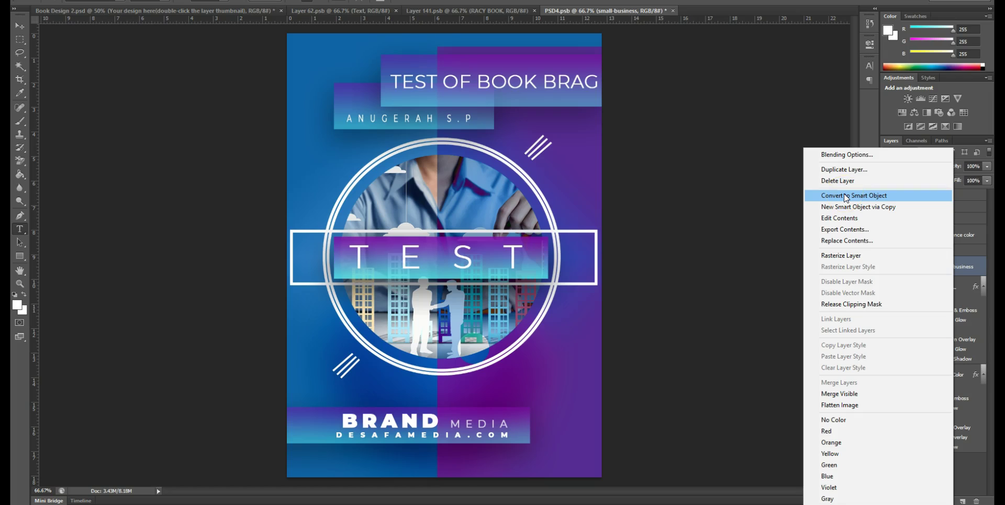
click(685, 205)
key(alt+Tab)
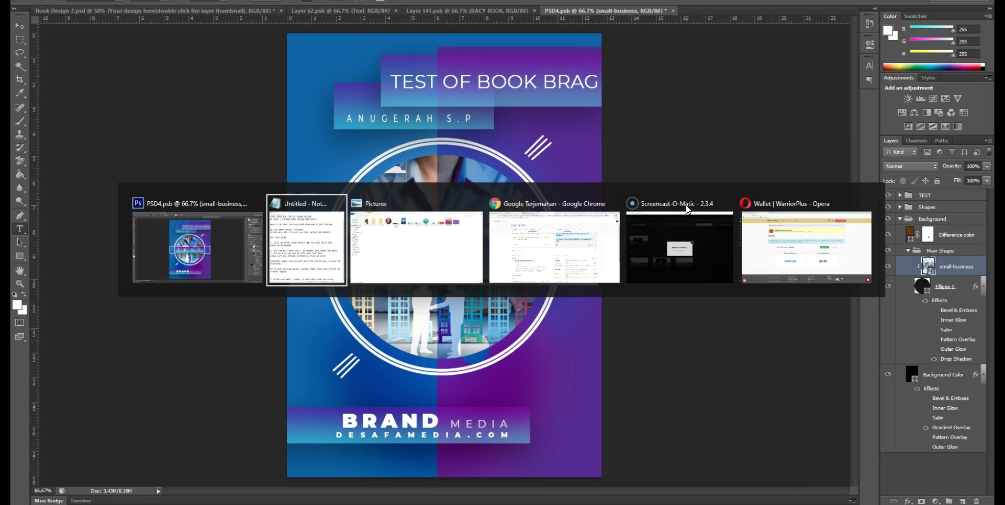
drag(295, 353, 786, 359)
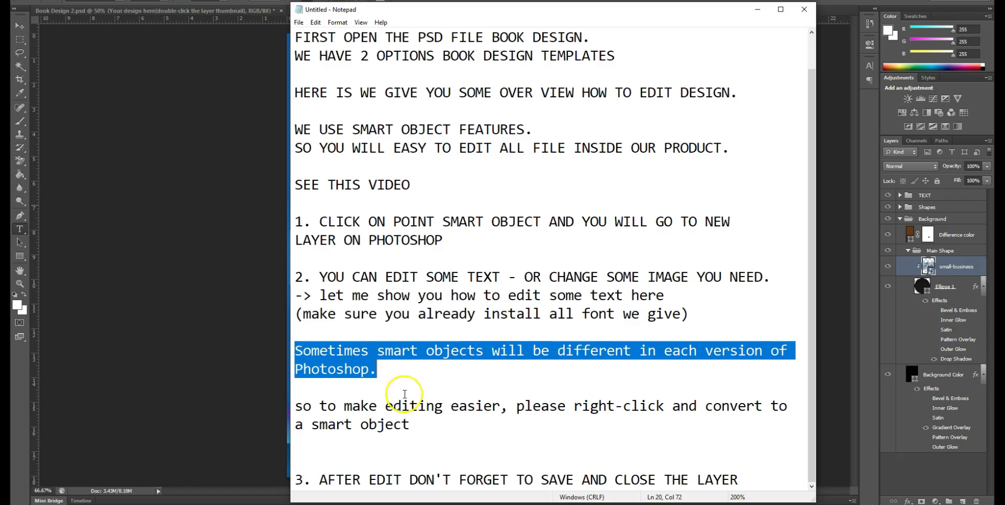
drag(295, 408, 795, 421)
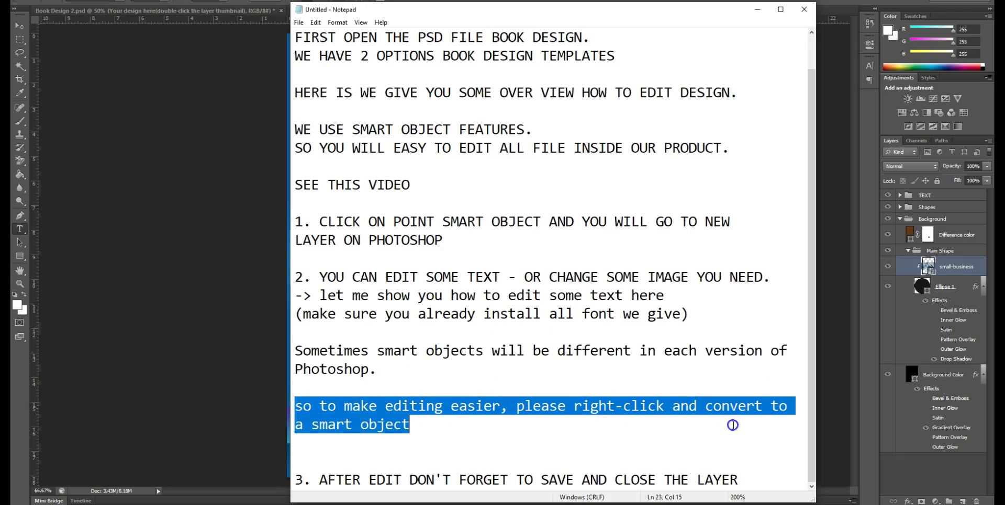
click(449, 432)
click(234, 337)
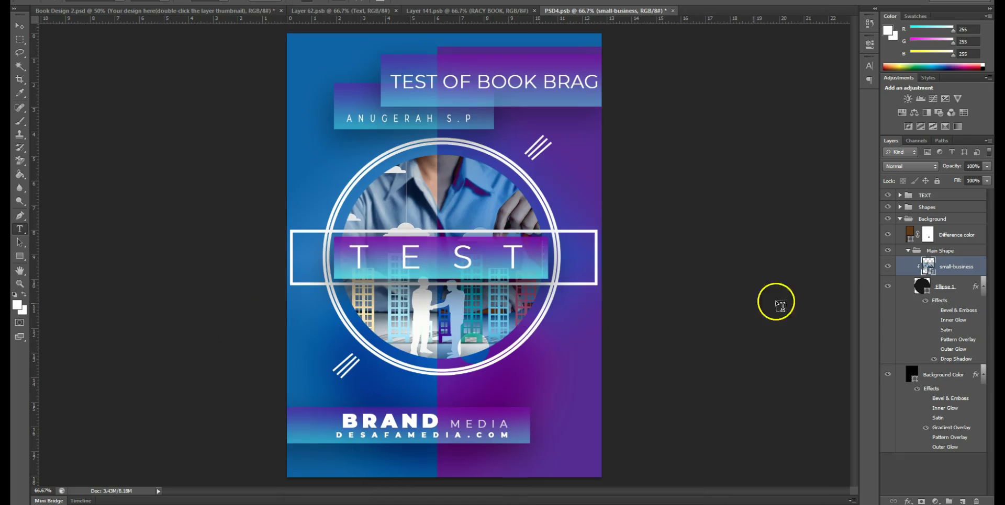
right_click(930, 268)
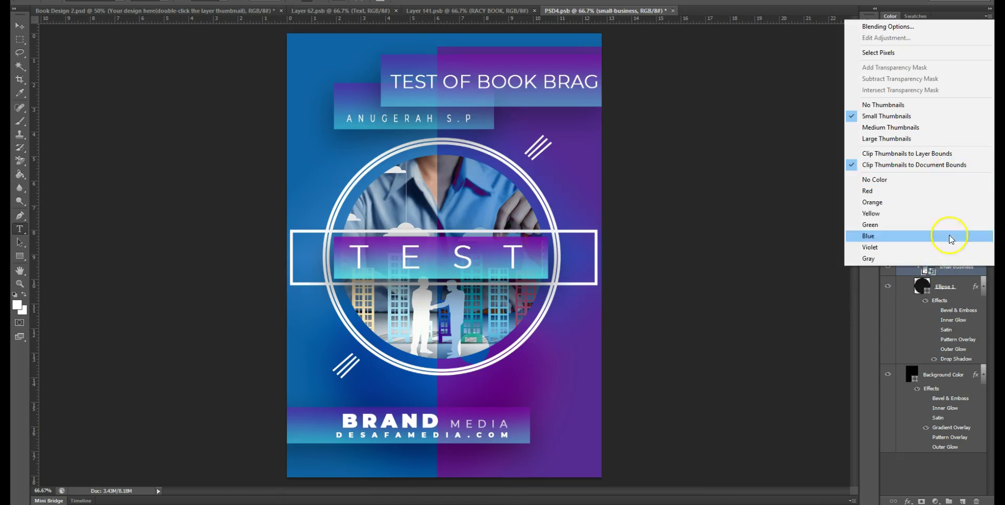
click(950, 268)
right_click(927, 266)
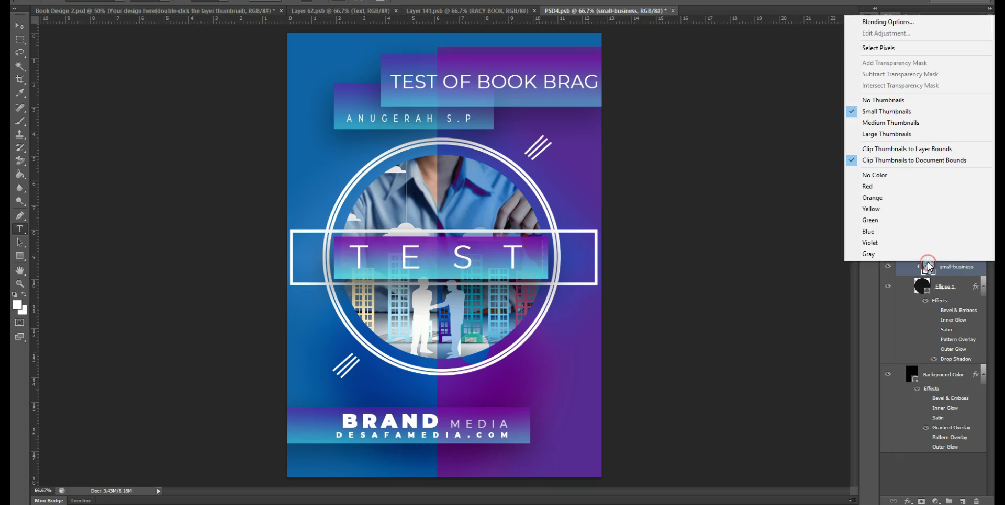
click(908, 268)
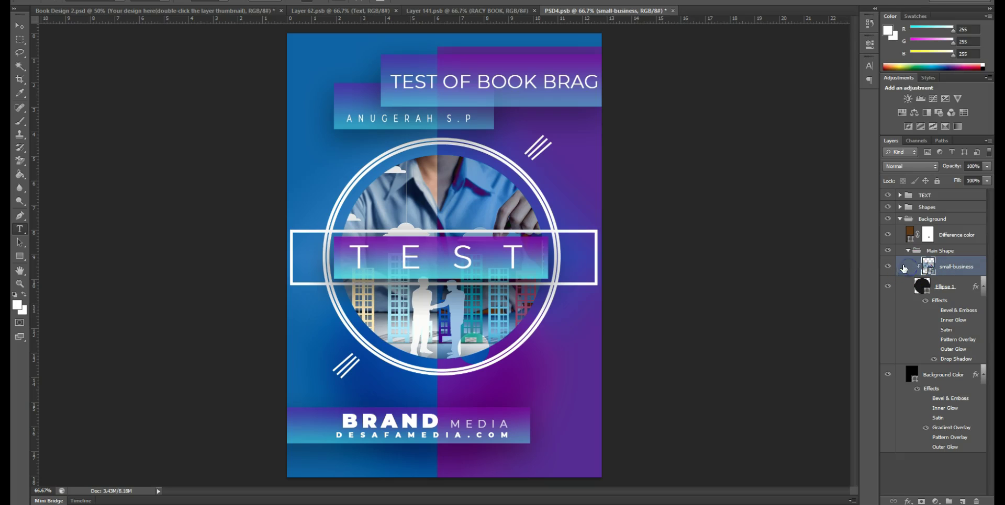
right_click(931, 272)
click(908, 276)
Step: Convert the small-business layer to a smart object and open its contents for editing
right_click(907, 268)
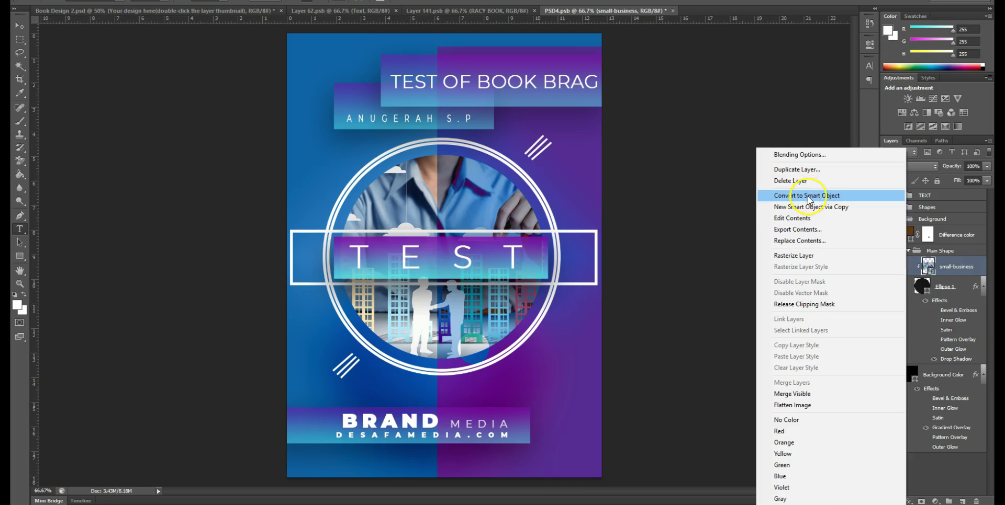
click(806, 198)
double_click(929, 268)
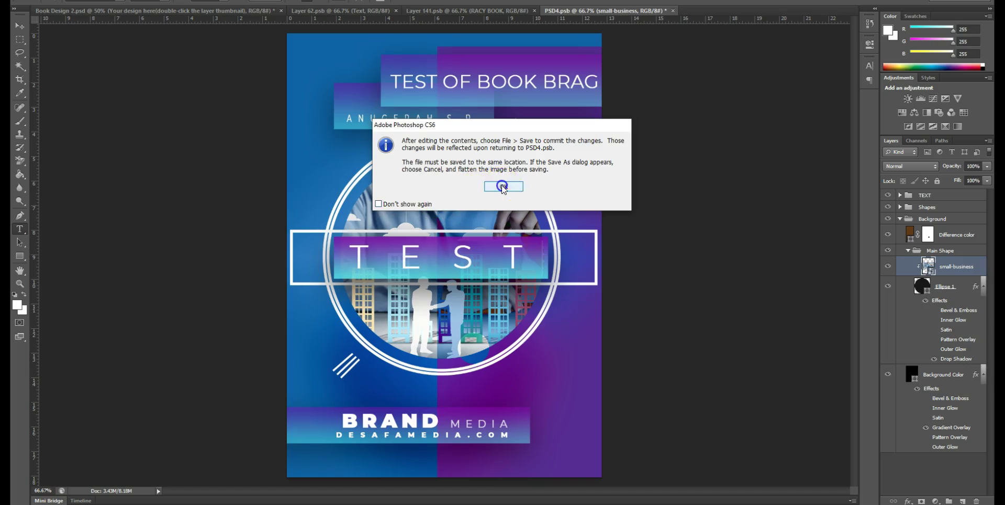
click(503, 186)
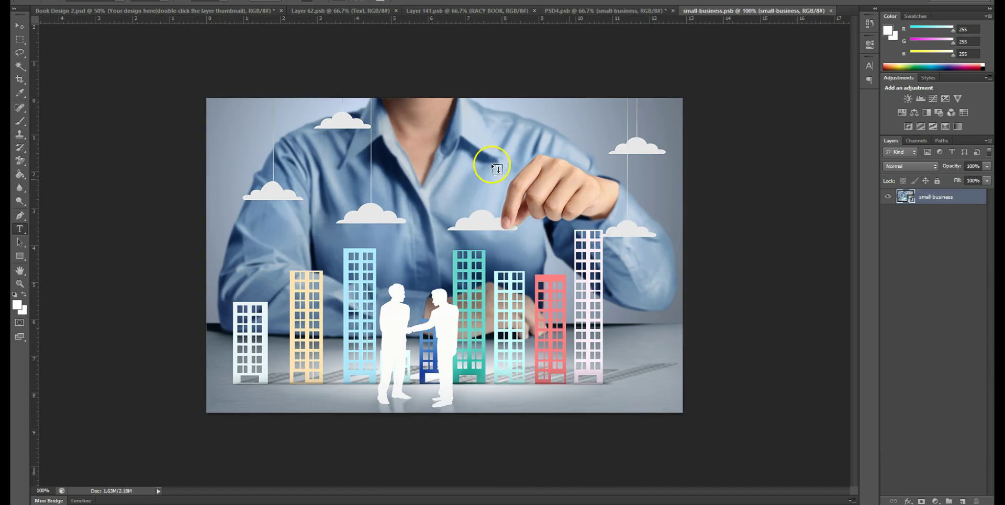
Step: Place the BG-GA42 image from the Pictures folder, enlarge it to cover the whole canvas, and hide the small-business layer
key(alt+Tab)
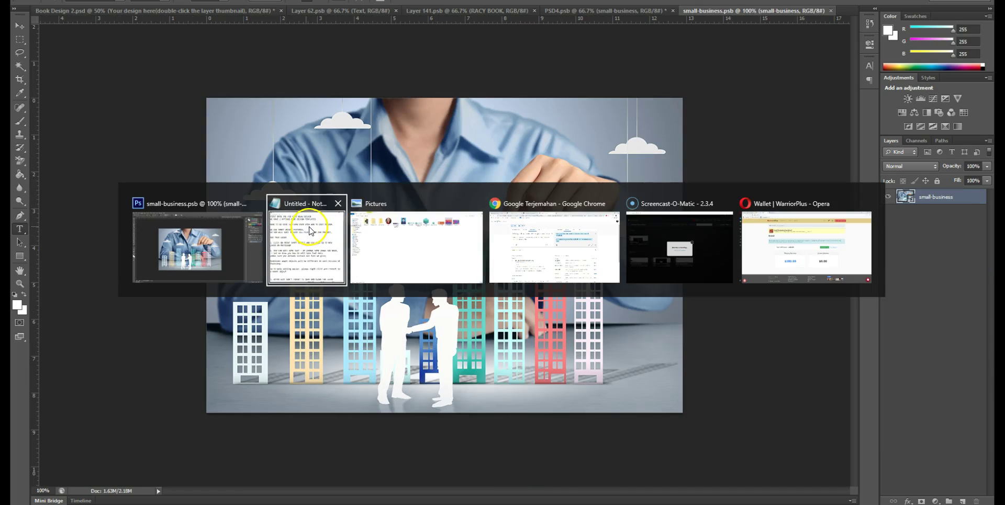
click(359, 225)
drag(755, 82, 368, 215)
drag(207, 98, 182, 78)
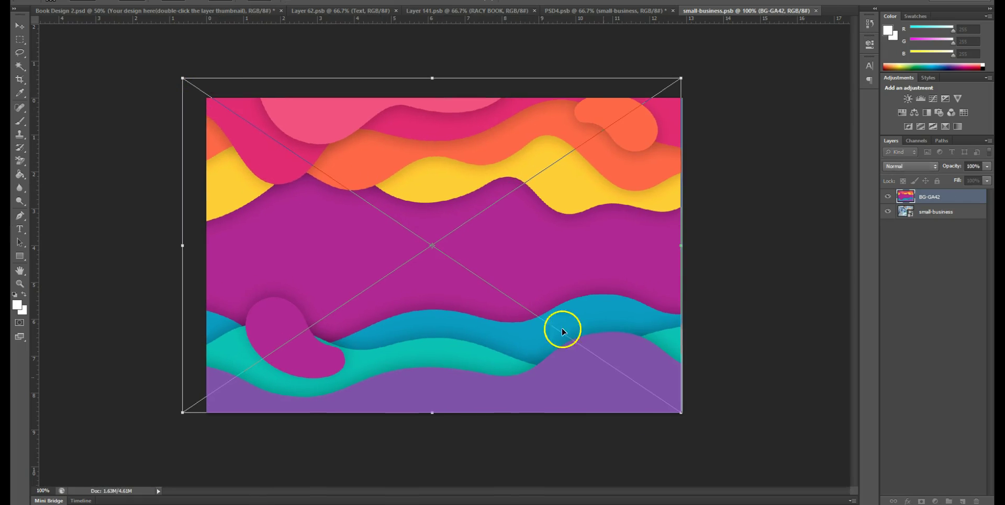
drag(659, 361, 667, 370)
key(Return)
key(t)
click(898, 217)
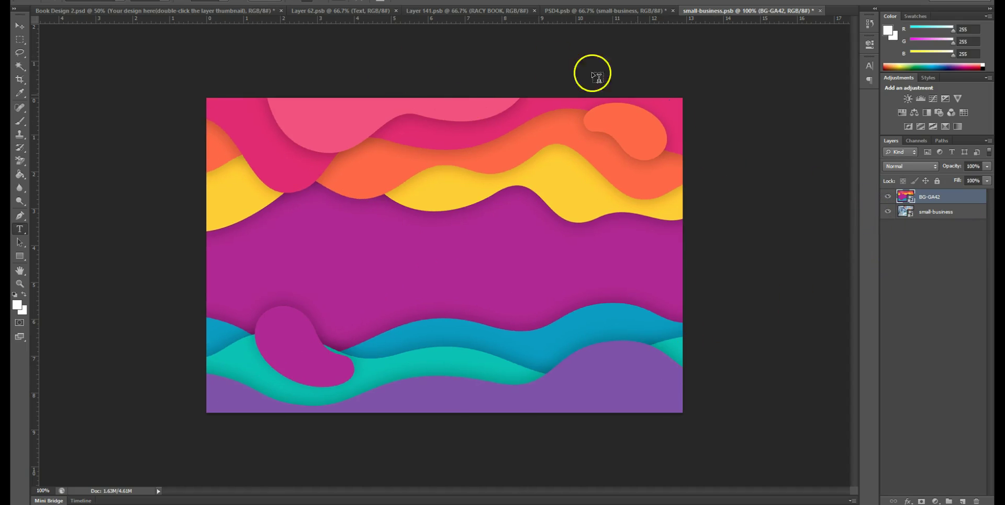
click(888, 213)
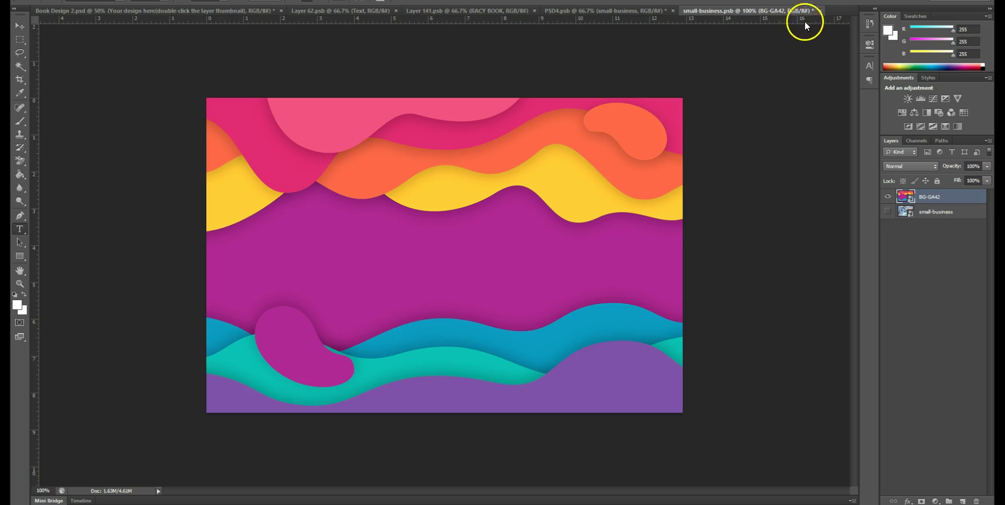
Step: Close small-business.psb and PSD4.psb, saving the changes in both
click(819, 12)
click(421, 164)
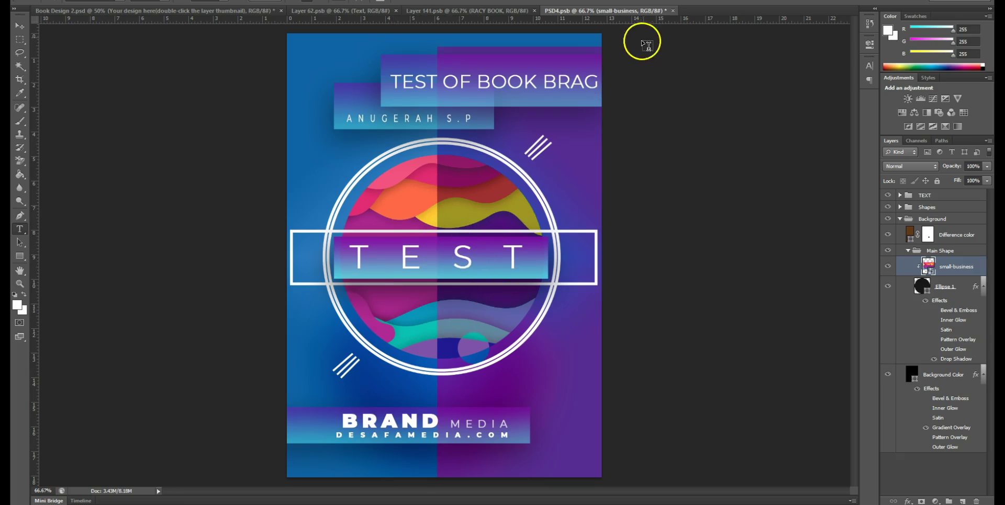
click(674, 11)
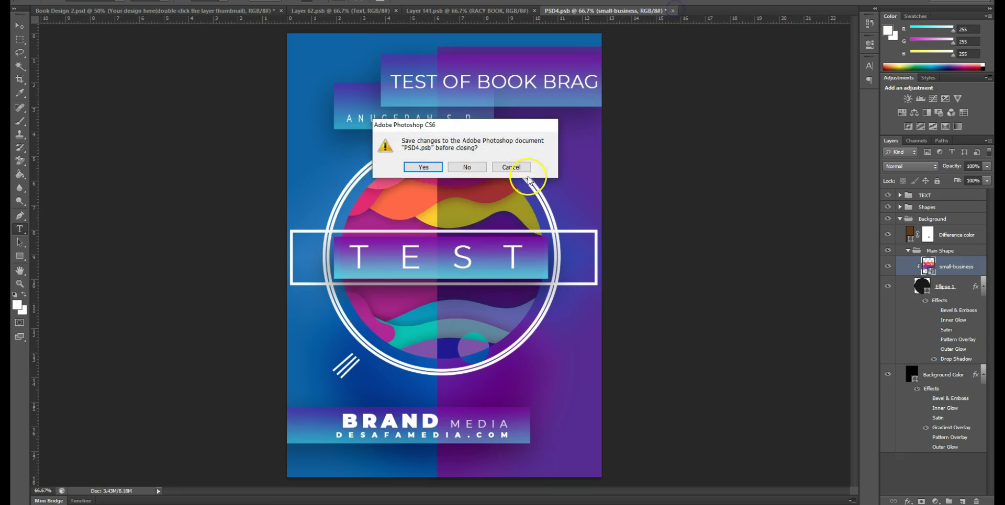
click(424, 167)
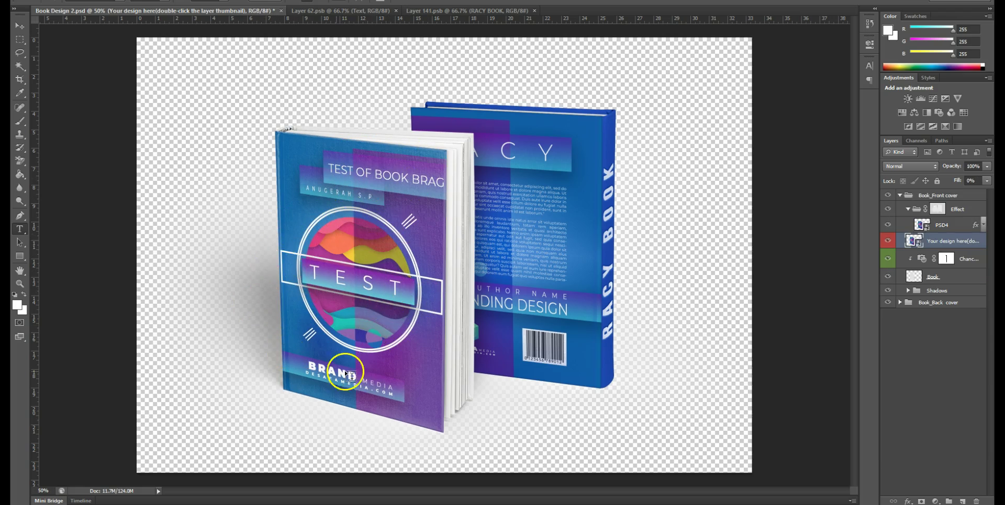
Step: Switch to Notepad and add the line "its easy right :)" below instruction 3
key(alt+Tab)
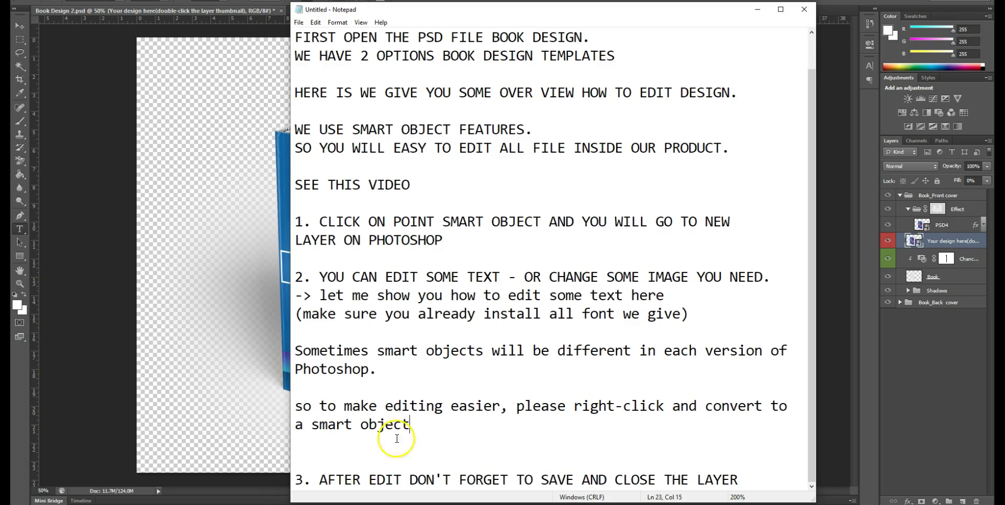
key(Return)
key(Return)
key(Return)
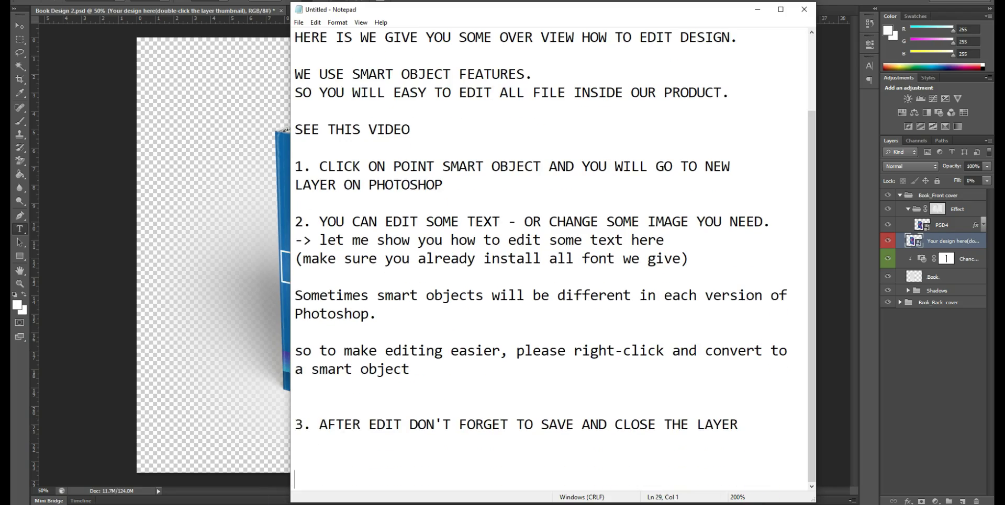
text(its easy right :))
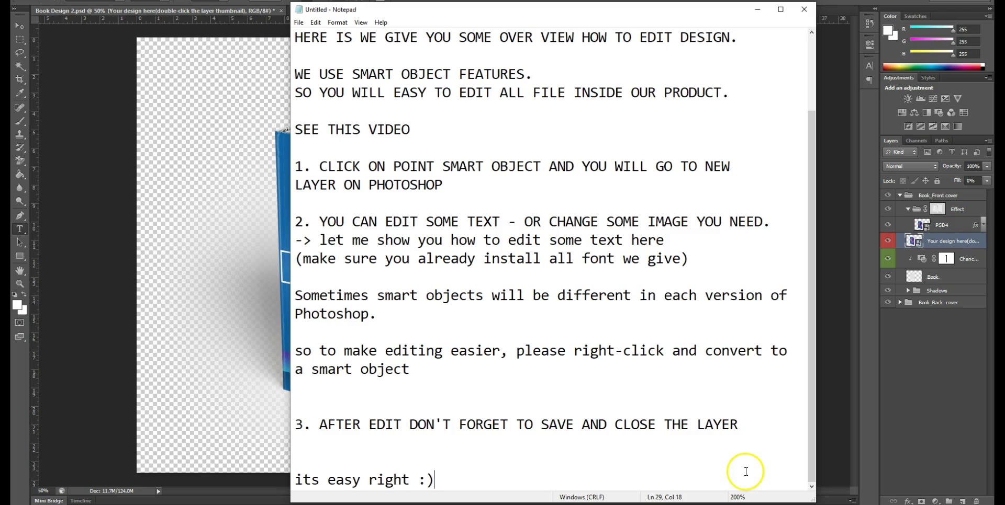
Step: Add the two-line note "thanks and so sorry" and "if i speak english my voice so bad :'(" below the last line
key(Return)
key(Return)
key(Return)
text(thanks and so sorry)
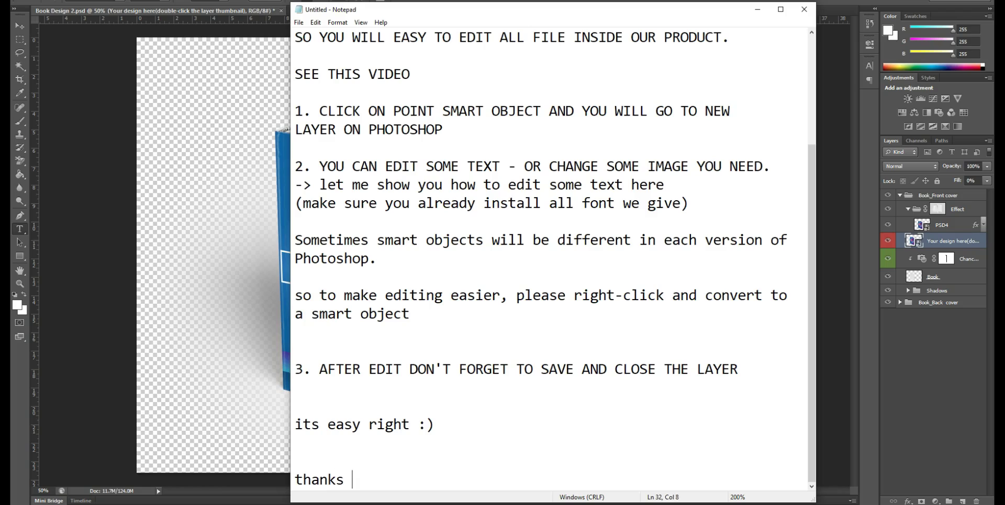
key(Return)
text(id)
key(BackSpace)
key(BackSpace)
text(f i speak english my voice so bad)
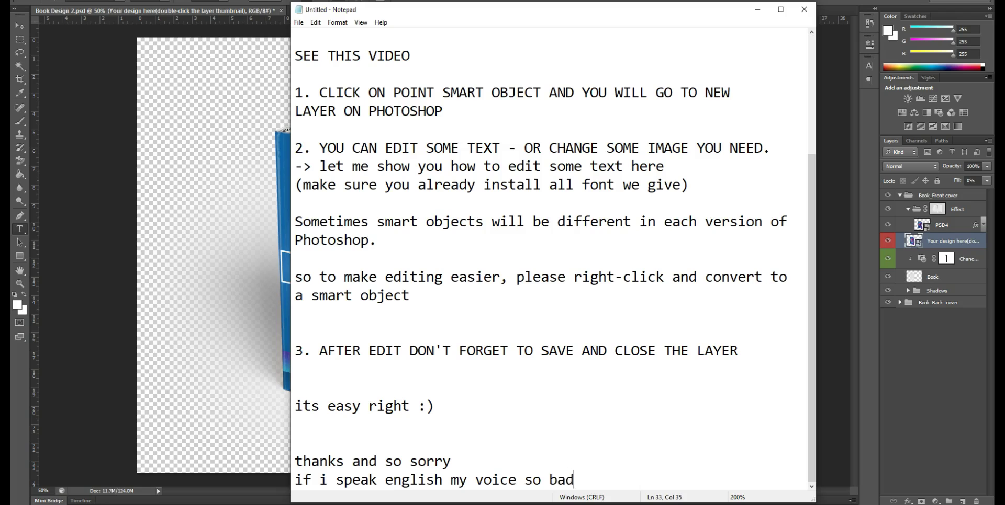
text( :'()
Step: Add the line "so I hope our text explanations is good for you :)" below the apology
key(Return)
key(Return)
key(Return)
text(so )
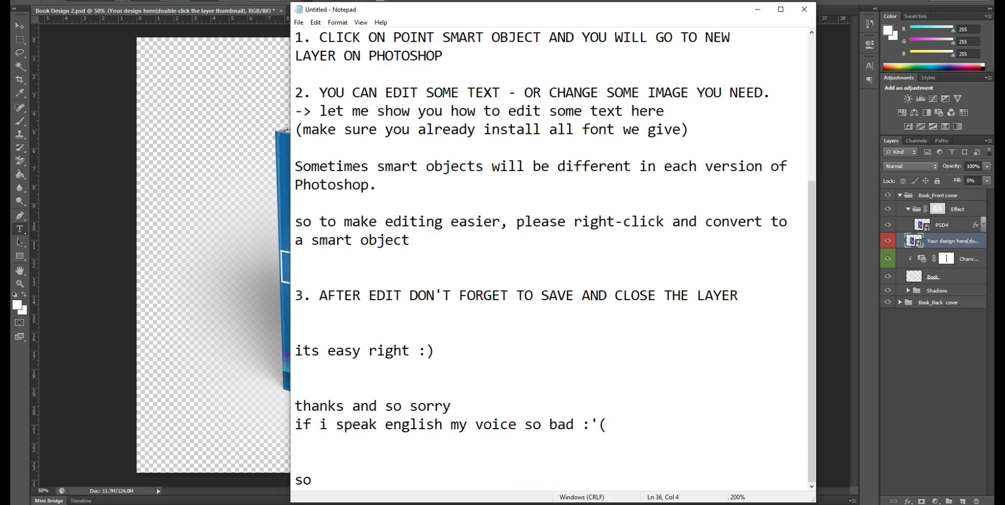
text(I hope our text e)
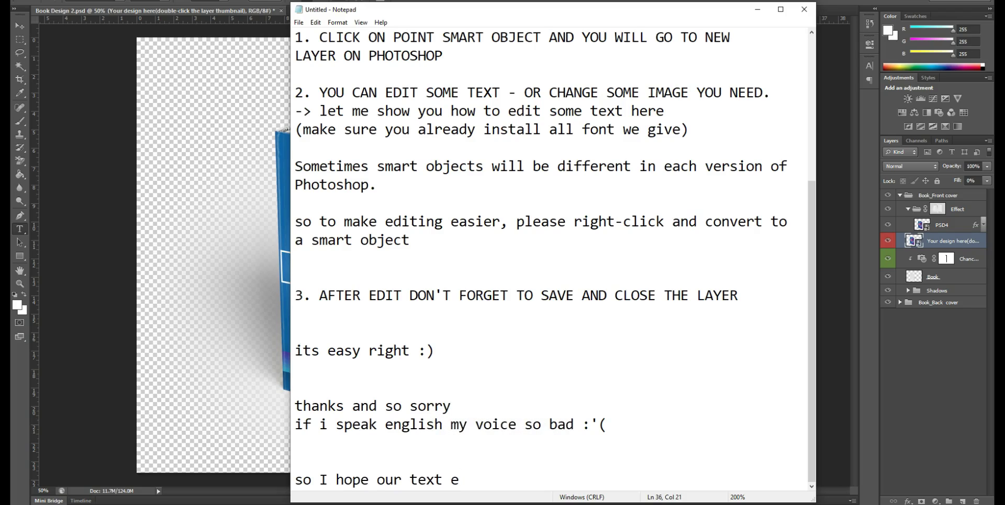
text(xplanations is good for you :))
Step: End the text with "REGARDS" in capitals and the author's name followed by ":)" on the line below
key(Return)
key(Return)
key(Return)
key(Caps_Lock)
text(REGARDS)
key(Return)
text(ANUGERAH S)
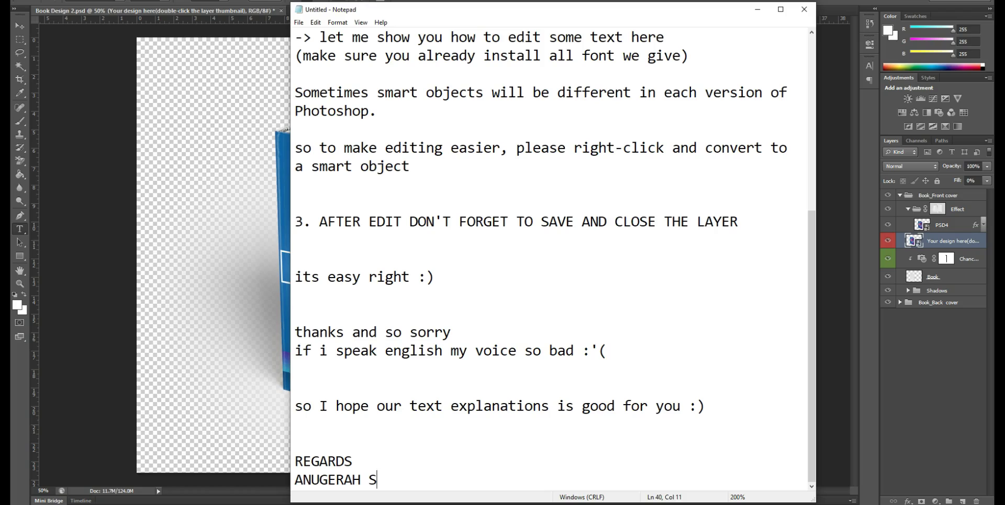
text(.P :))
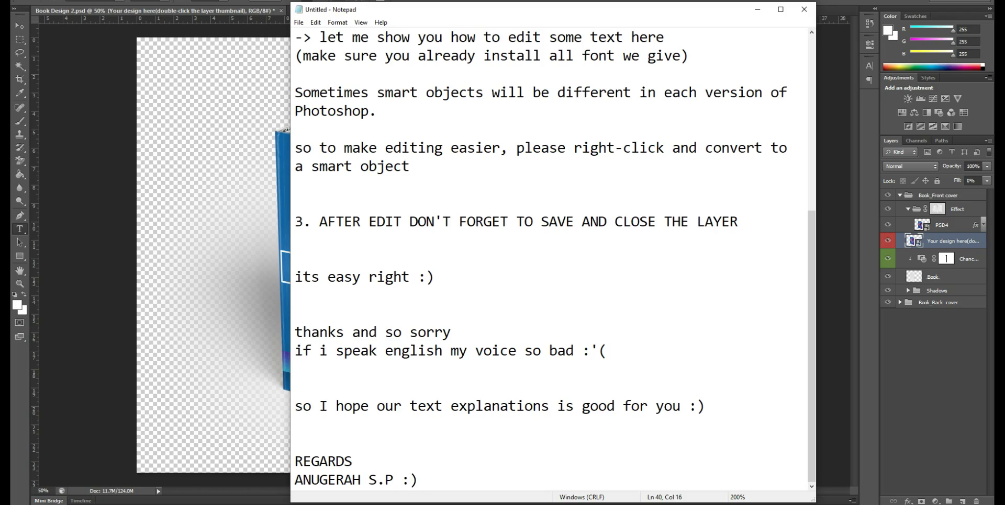